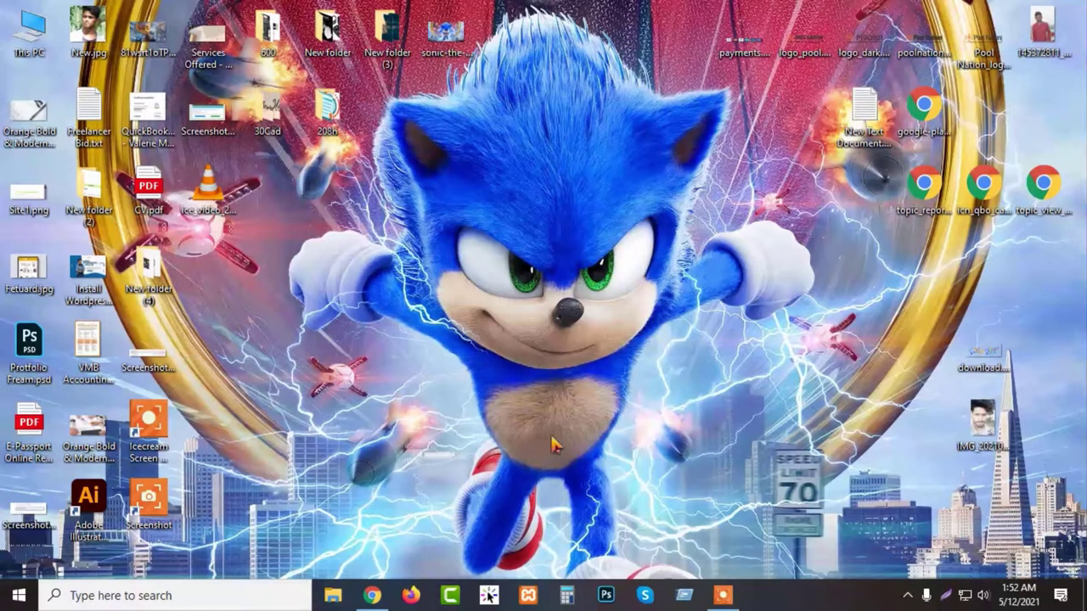
Switch to Chrome and look over the Bluehost portal home page and the GoDaddy product list with its domains.
{"action": "left_click", "coordinate": [372, 595]}
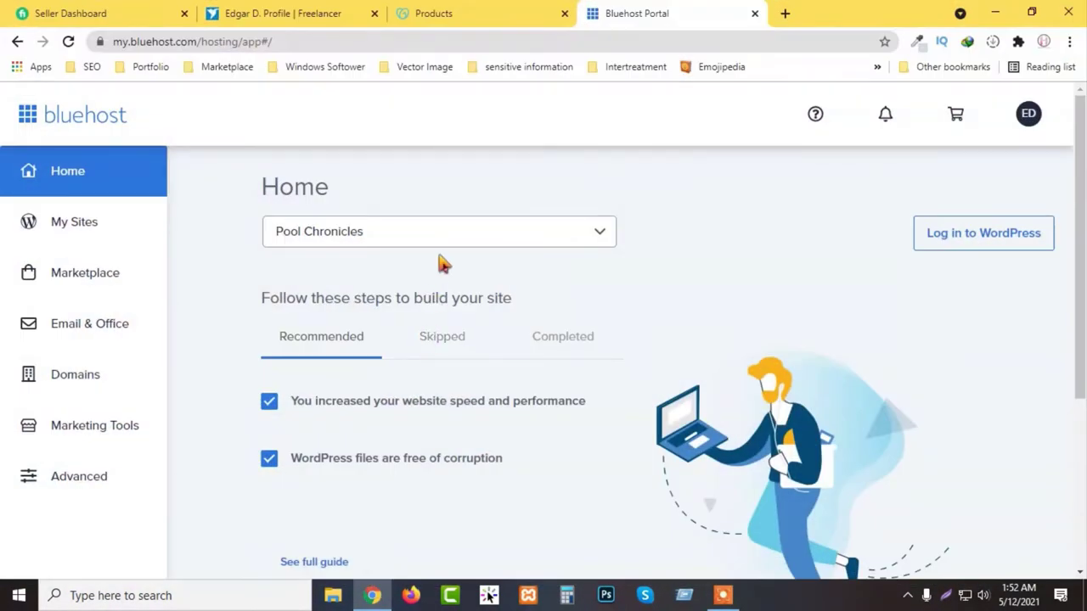
{"action": "scroll", "coordinate": [696, 337], "scroll_direction": "down", "scroll_amount": 3}
{"action": "scroll", "coordinate": [704, 338], "scroll_direction": "up", "scroll_amount": 3}
{"action": "left_click", "coordinate": [433, 12]}
{"action": "scroll", "coordinate": [243, 269], "scroll_direction": "down", "scroll_amount": 10}
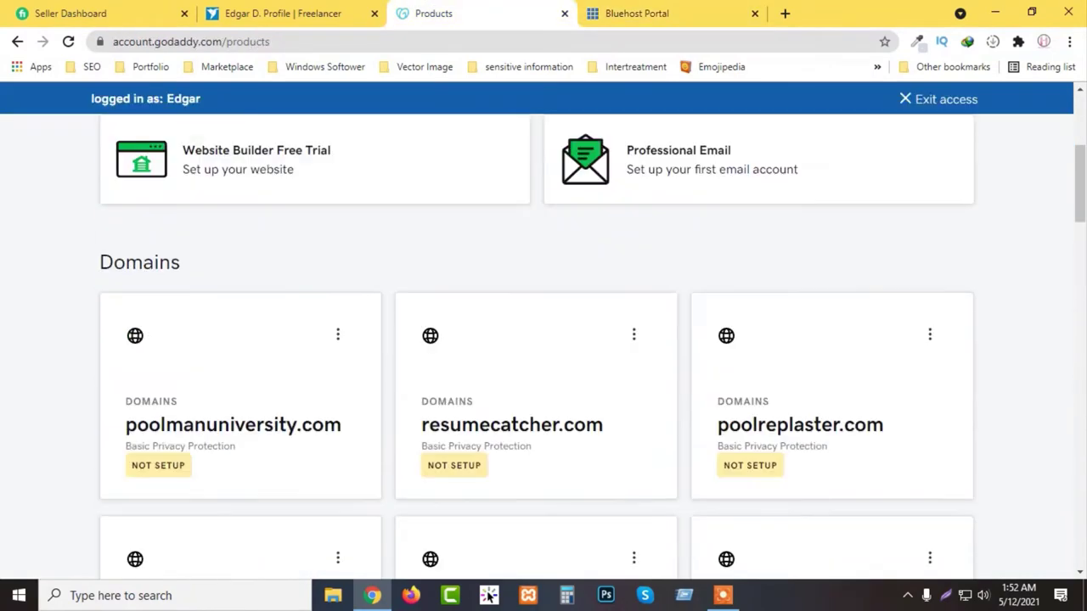
{"action": "scroll", "coordinate": [544, 340], "scroll_direction": "up", "scroll_amount": 10}
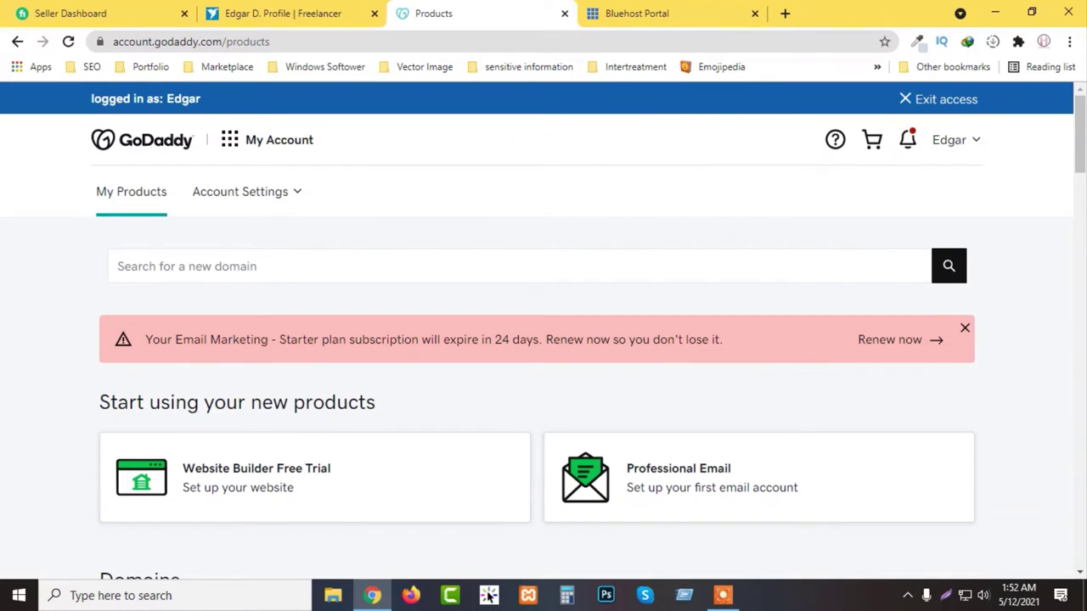
{"action": "left_click", "coordinate": [629, 14]}
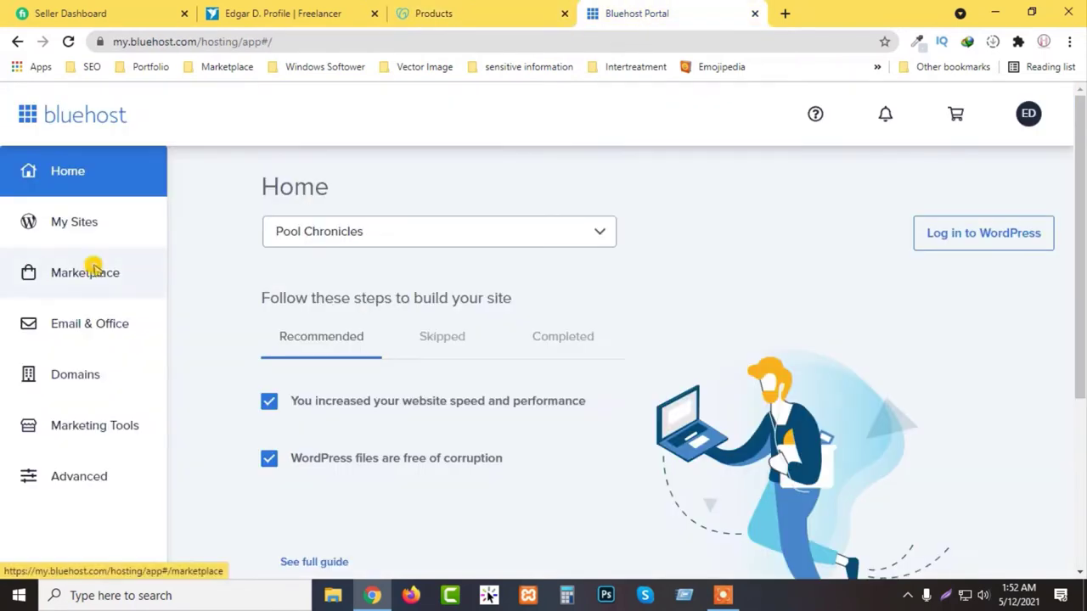
{"action": "scroll", "coordinate": [123, 374], "scroll_direction": "down", "scroll_amount": 1}
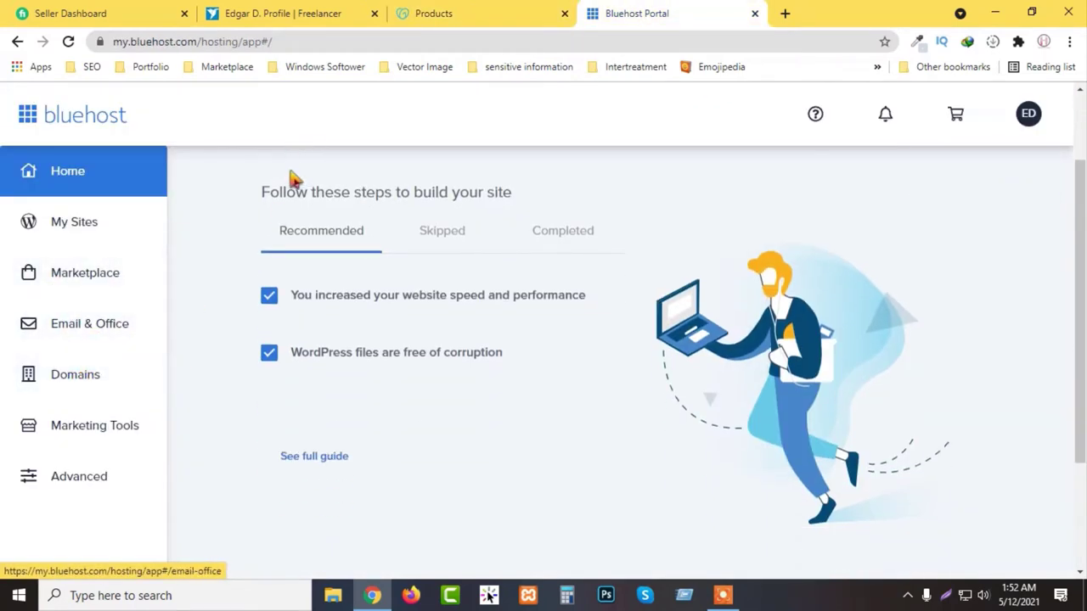
{"action": "left_click", "coordinate": [476, 10]}
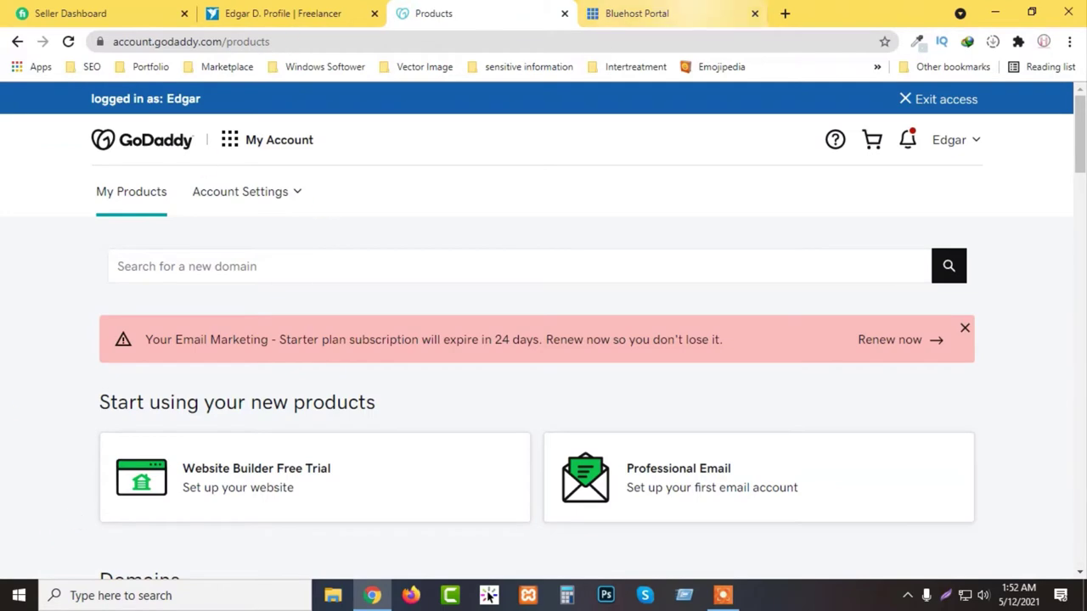
{"action": "left_click", "coordinate": [636, 14]}
{"action": "scroll", "coordinate": [437, 266], "scroll_direction": "down", "scroll_amount": 1}
{"action": "scroll", "coordinate": [438, 266], "scroll_direction": "up", "scroll_amount": 3}
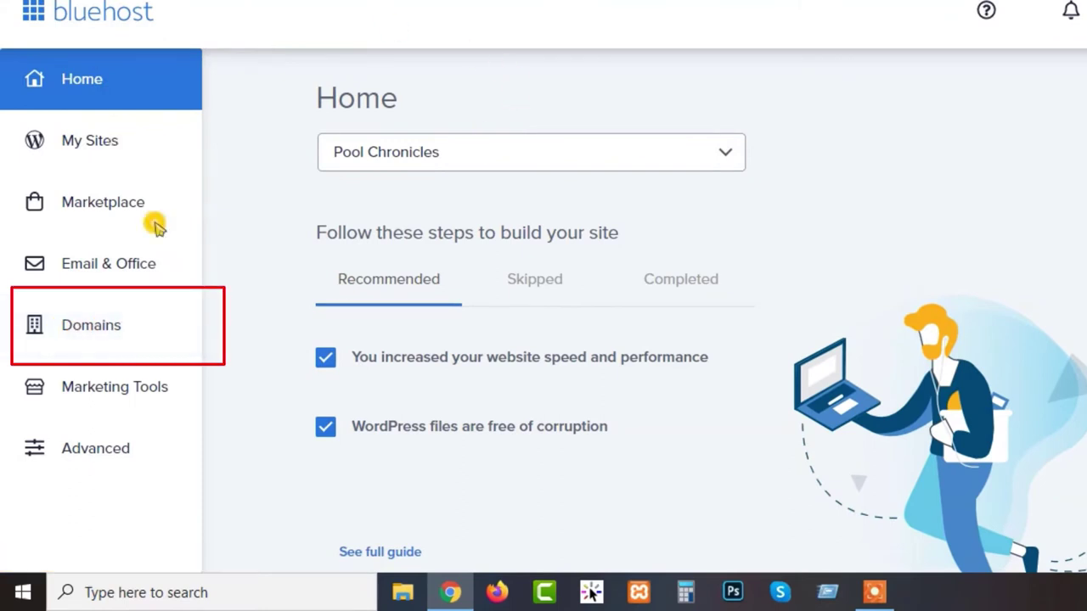
Open the domain assignment page in Bluehost's Domains section.
{"action": "left_click", "coordinate": [120, 345]}
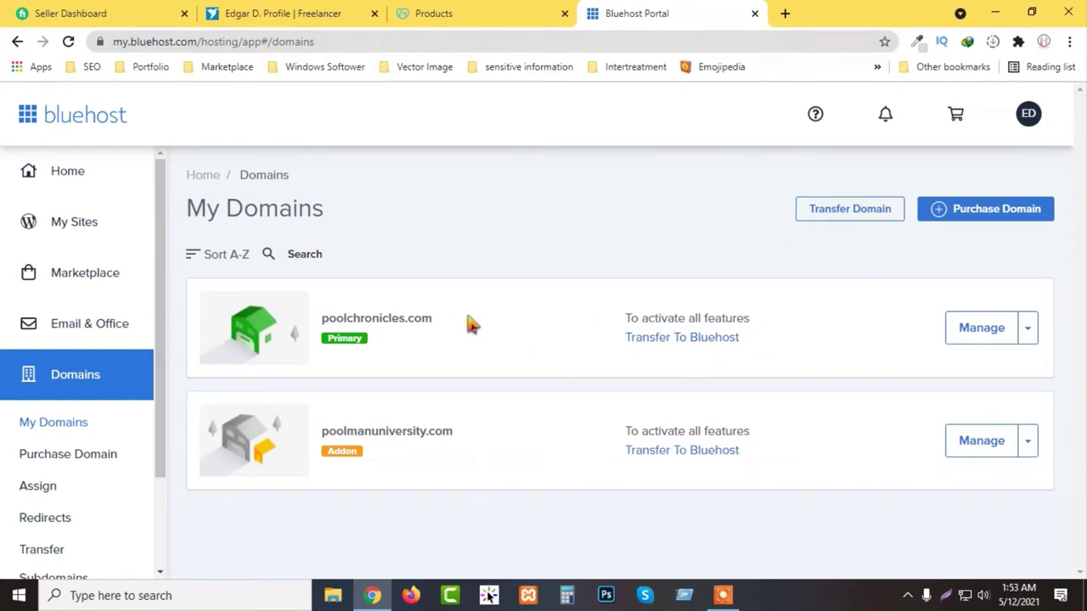
{"action": "scroll", "coordinate": [75, 383], "scroll_direction": "down", "scroll_amount": 1}
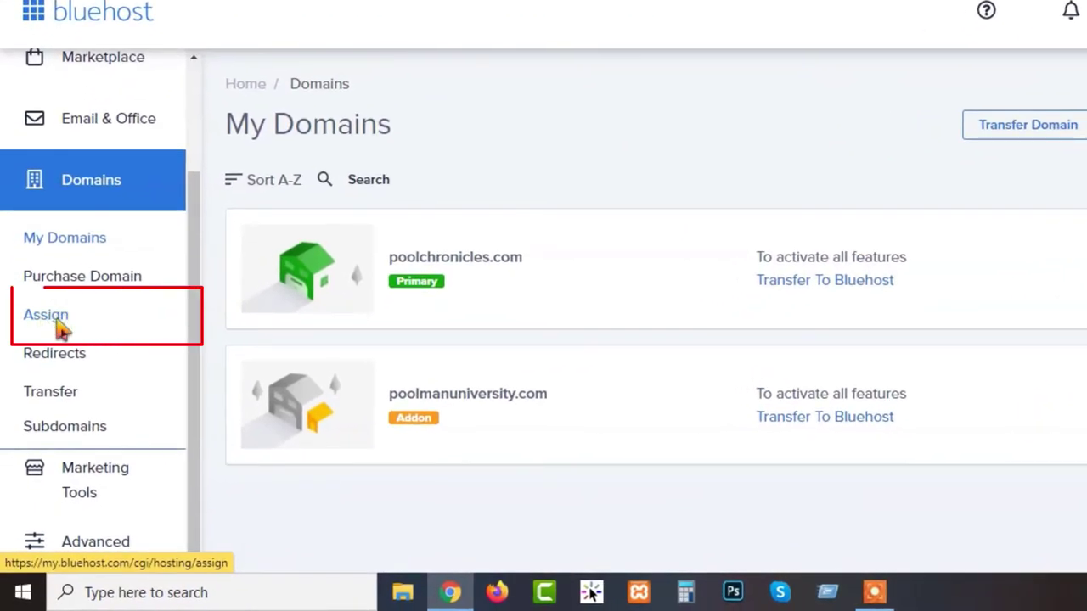
{"action": "left_click", "coordinate": [46, 315]}
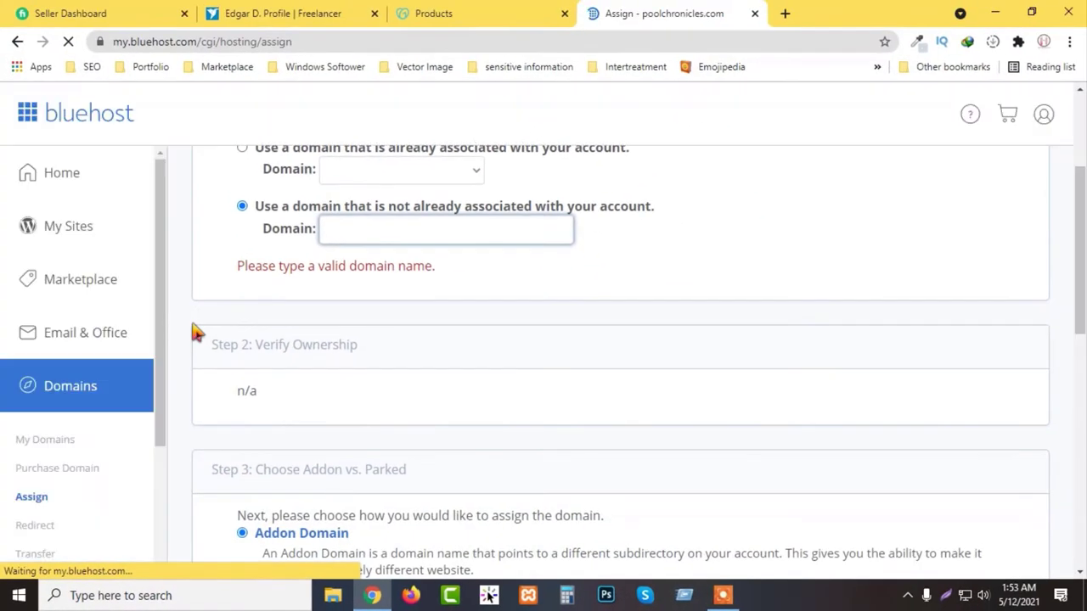
Enter poolnation.app as the domain not already associated with the account and let it be verified.
{"action": "scroll", "coordinate": [194, 331], "scroll_direction": "up", "scroll_amount": 2}
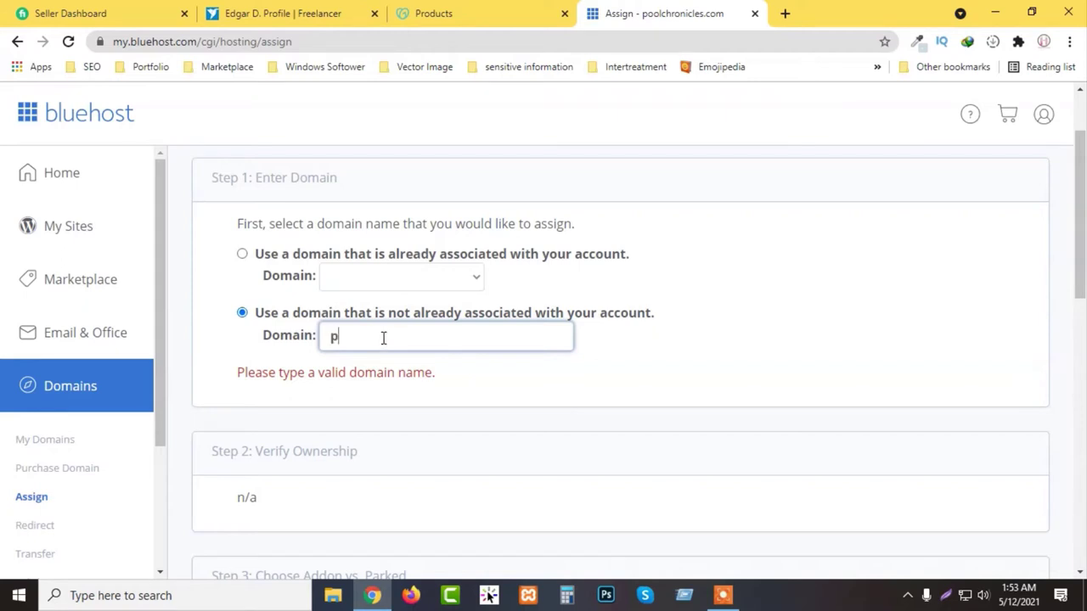
{"action": "type", "text": "app"}
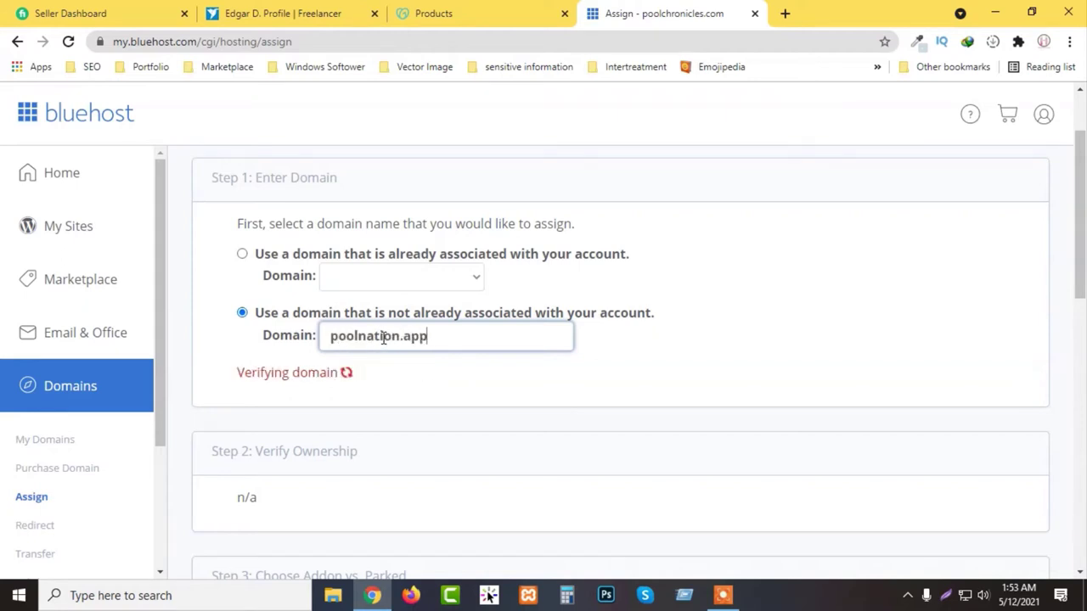
{"action": "left_click", "coordinate": [642, 361]}
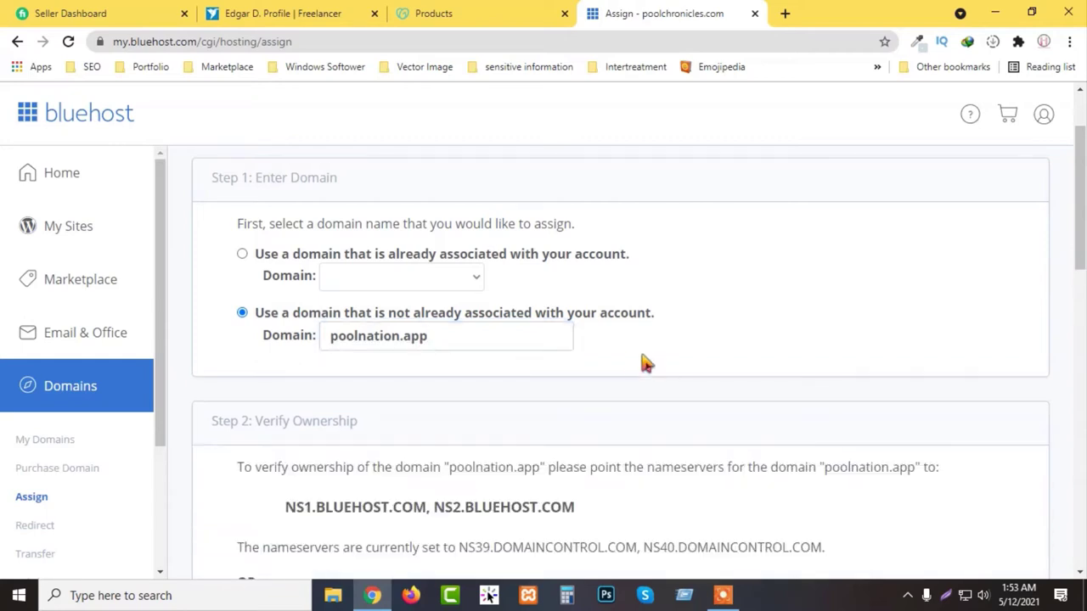
Copy the first nameserver, NS1.BLUEHOST.COM, from the ownership verification instructions for poolnation.app.
{"action": "scroll", "coordinate": [578, 346], "scroll_direction": "down", "scroll_amount": 3}
{"action": "scroll", "coordinate": [386, 334], "scroll_direction": "up", "scroll_amount": 2}
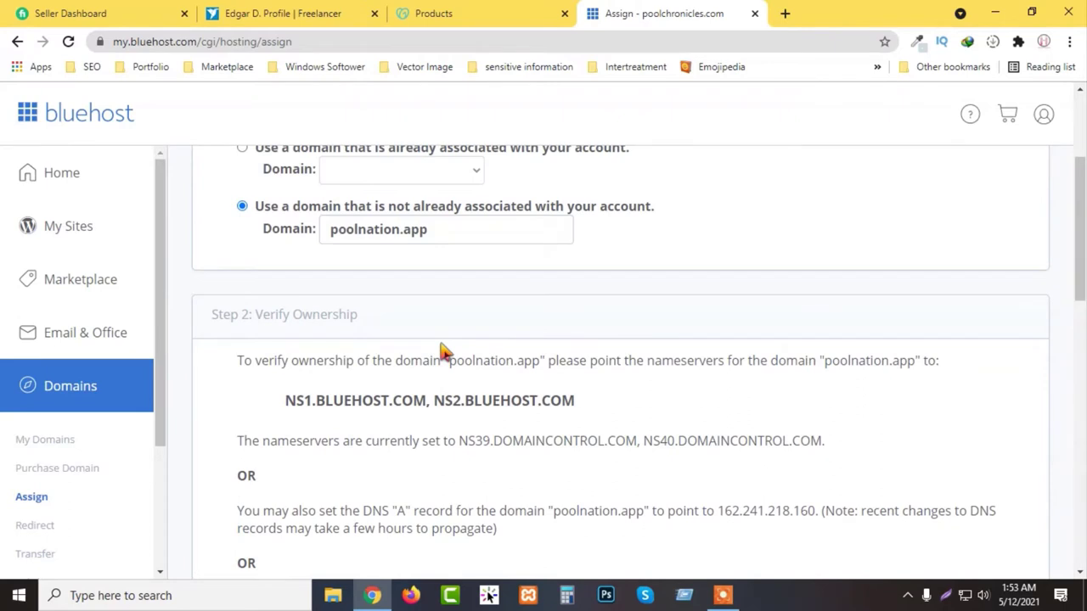
{"action": "scroll", "coordinate": [399, 365], "scroll_direction": "down", "scroll_amount": 2}
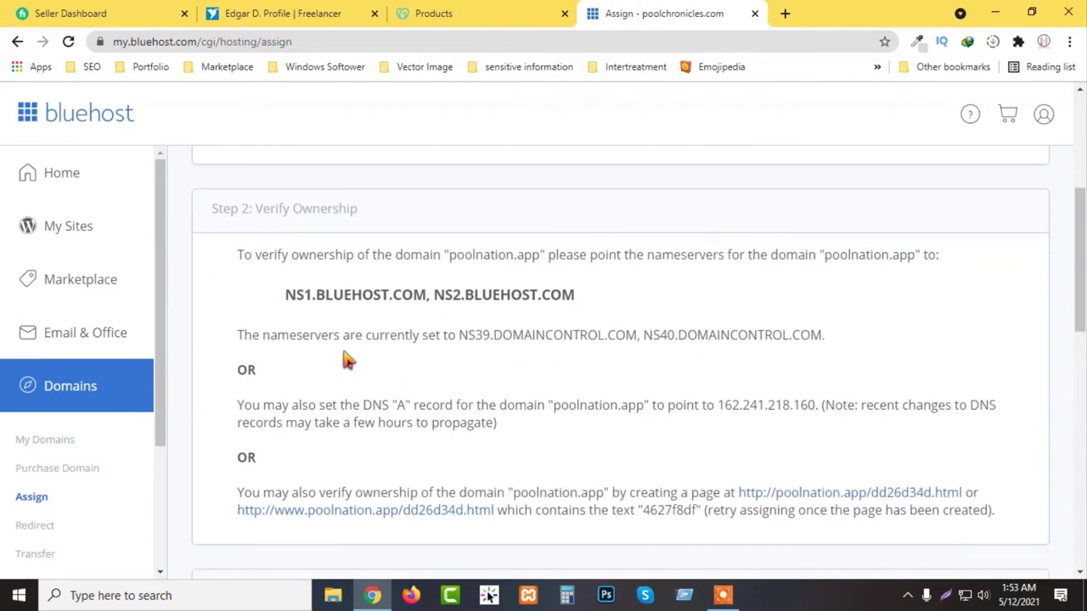
{"action": "scroll", "coordinate": [340, 348], "scroll_direction": "up", "scroll_amount": 2}
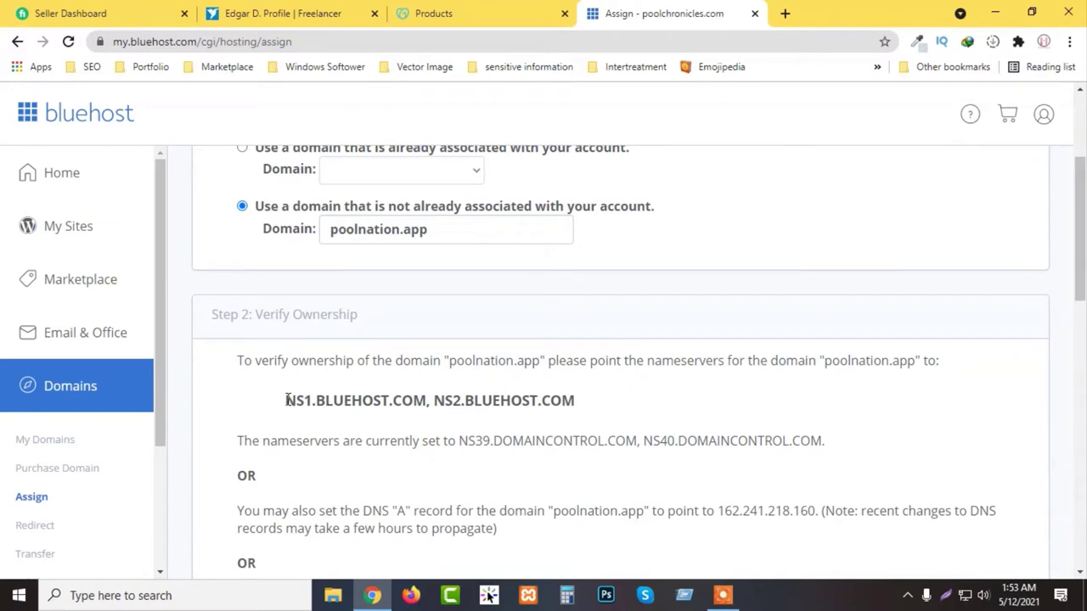
{"action": "left_click_drag", "start_coordinate": [287, 400], "coordinate": [400, 395]}
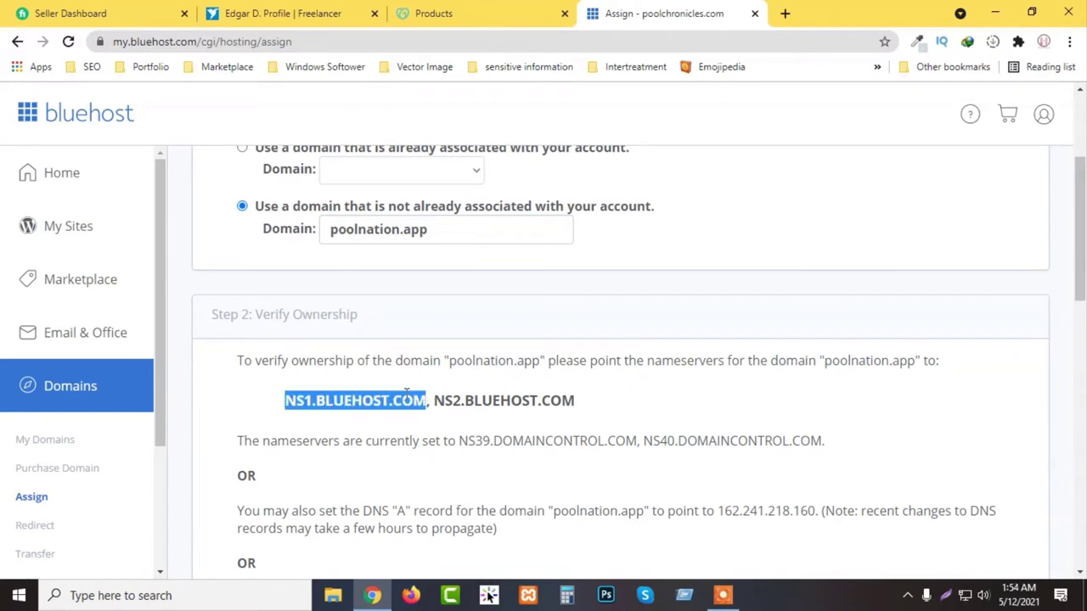
{"action": "scroll", "coordinate": [347, 383], "scroll_direction": "down", "scroll_amount": 4}
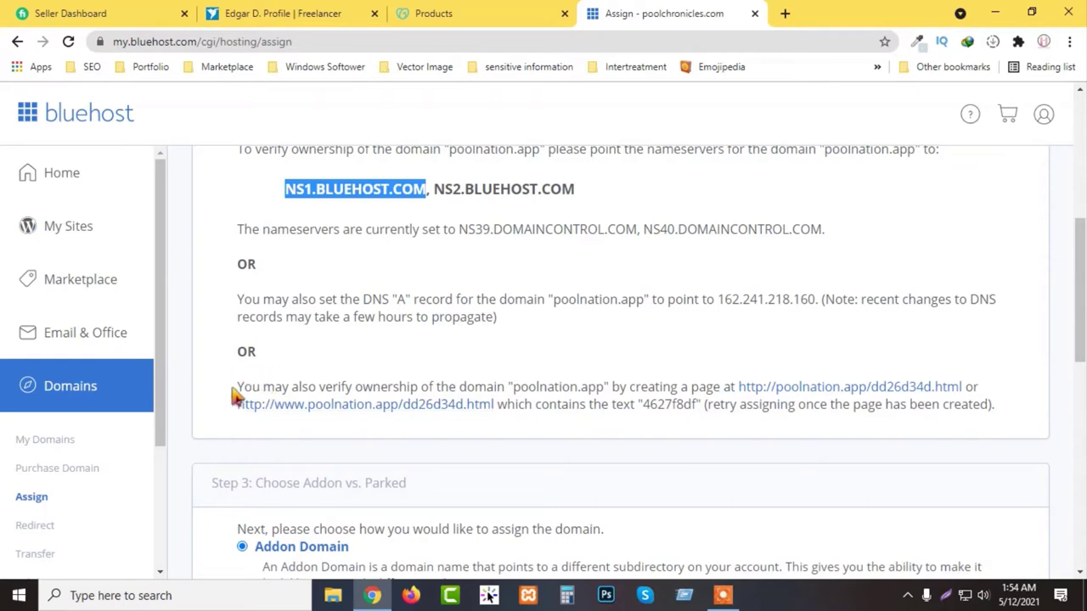
{"action": "scroll", "coordinate": [286, 441], "scroll_direction": "down", "scroll_amount": 1}
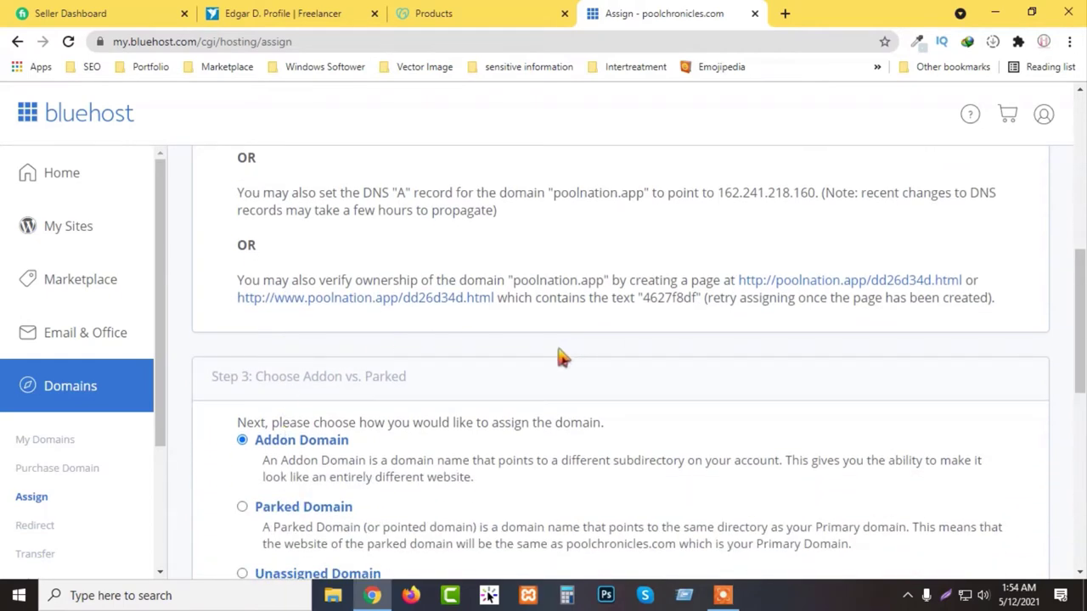
{"action": "scroll", "coordinate": [560, 357], "scroll_direction": "down", "scroll_amount": 1}
{"action": "scroll", "coordinate": [473, 289], "scroll_direction": "down", "scroll_amount": 1}
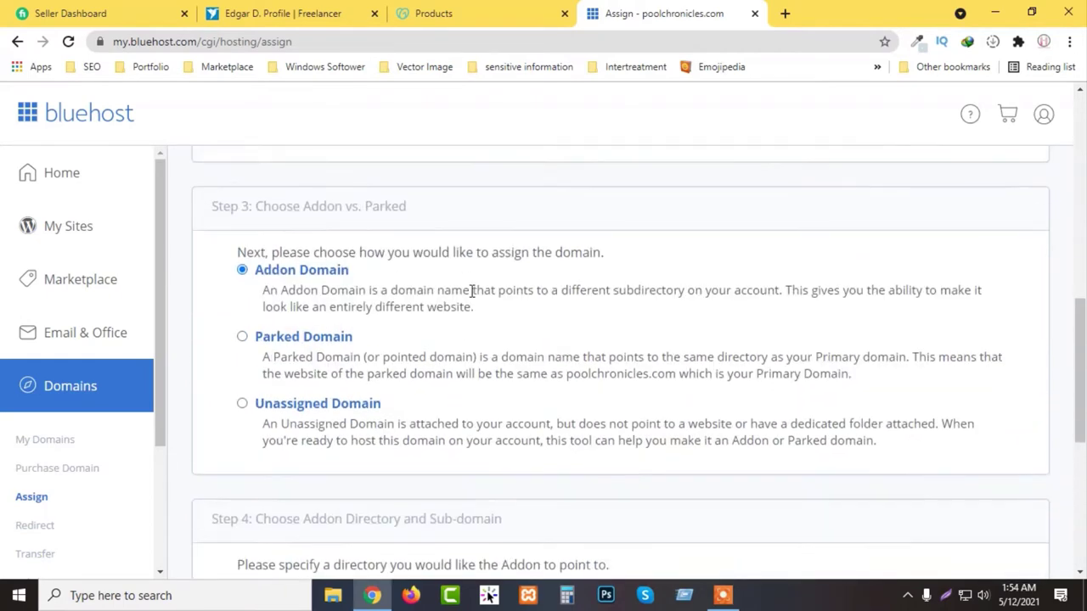
{"action": "scroll", "coordinate": [473, 288], "scroll_direction": "up", "scroll_amount": 1}
{"action": "scroll", "coordinate": [444, 347], "scroll_direction": "up", "scroll_amount": 6}
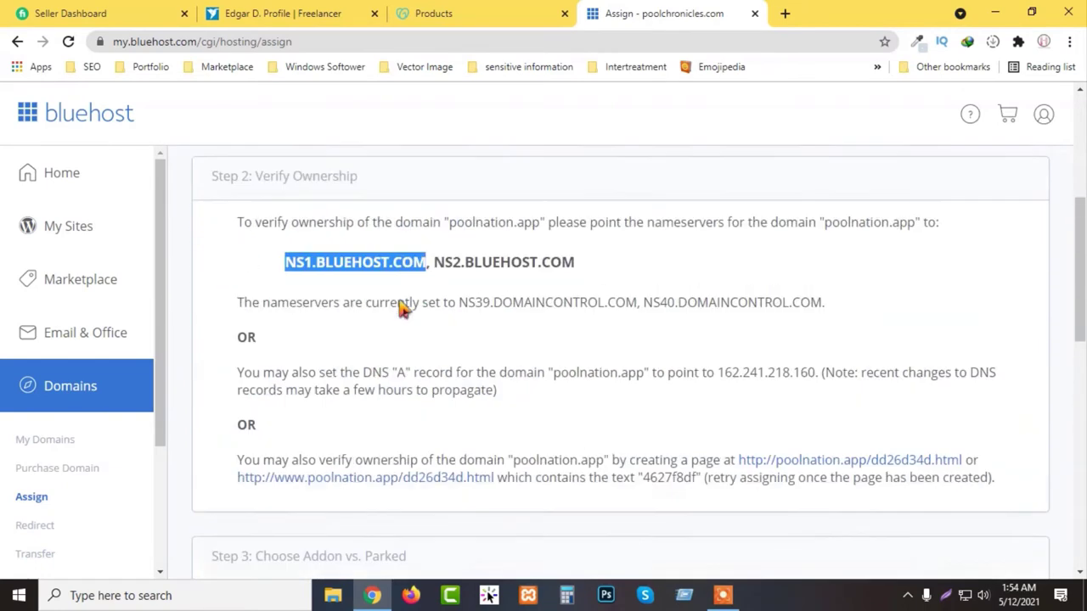
{"action": "scroll", "coordinate": [355, 404], "scroll_direction": "down", "scroll_amount": 1}
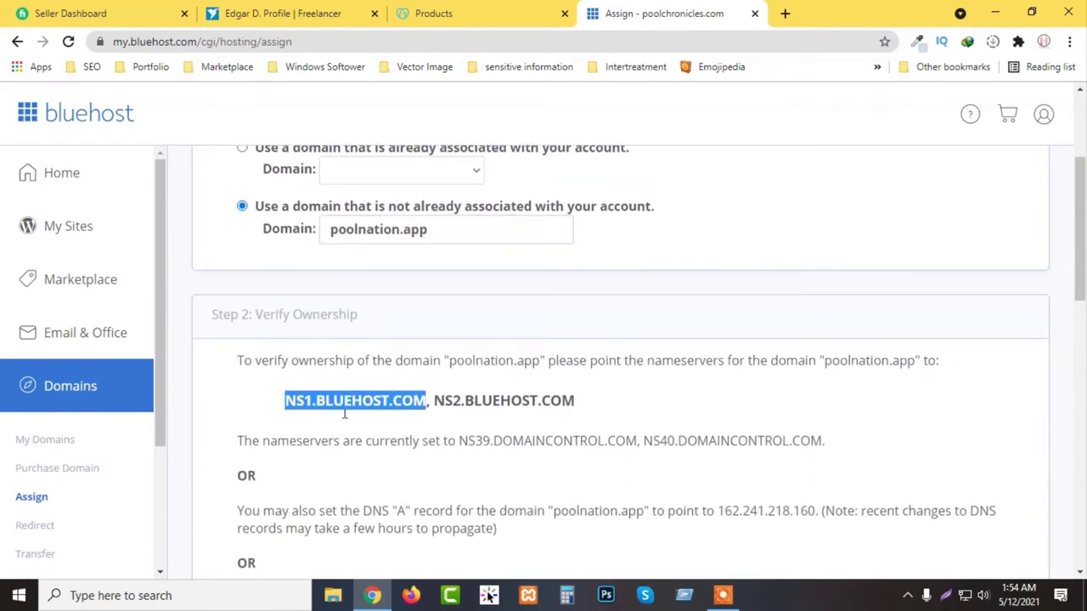
{"action": "right_click", "coordinate": [338, 404]}
{"action": "left_click", "coordinate": [376, 413]}
Switch to GoDaddy and open the DNS management page of poolnation.app from the list of all products and services.
{"action": "left_click", "coordinate": [508, 10]}
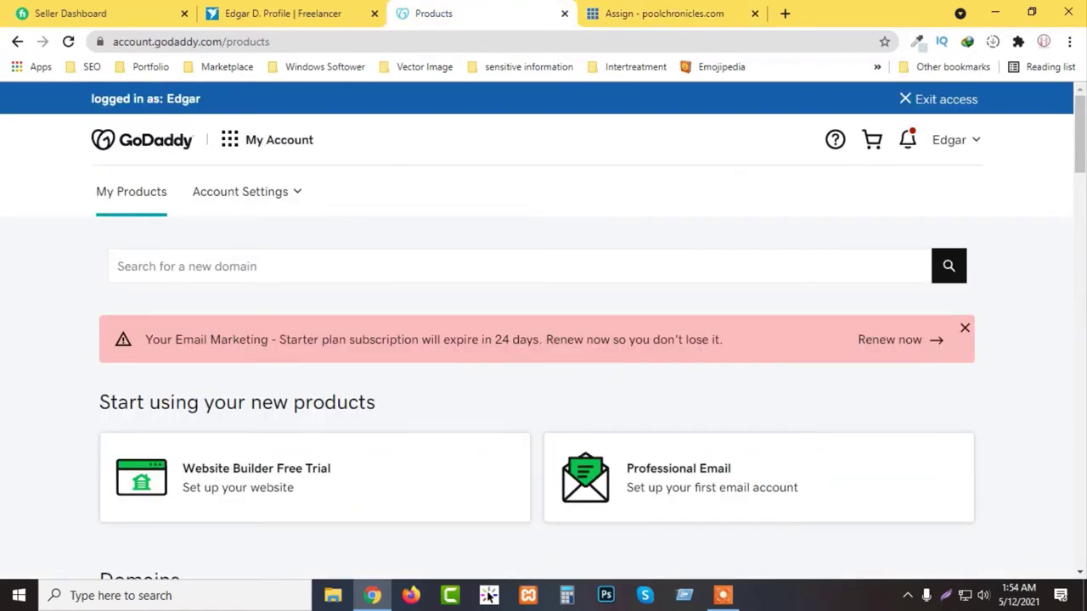
{"action": "scroll", "coordinate": [22, 342], "scroll_direction": "down", "scroll_amount": 4}
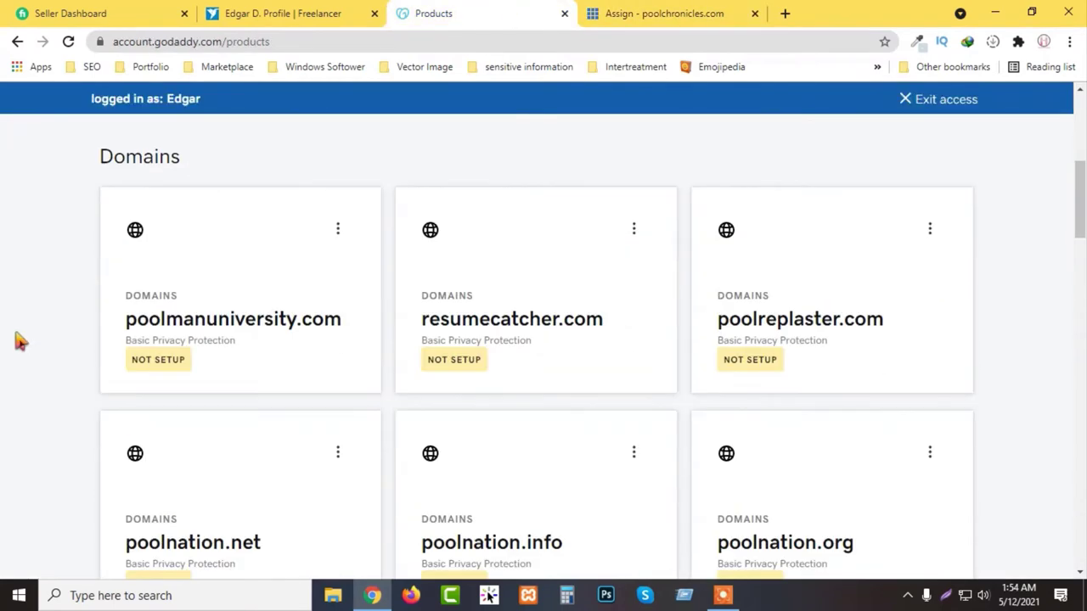
{"action": "scroll", "coordinate": [929, 223], "scroll_direction": "down", "scroll_amount": 3}
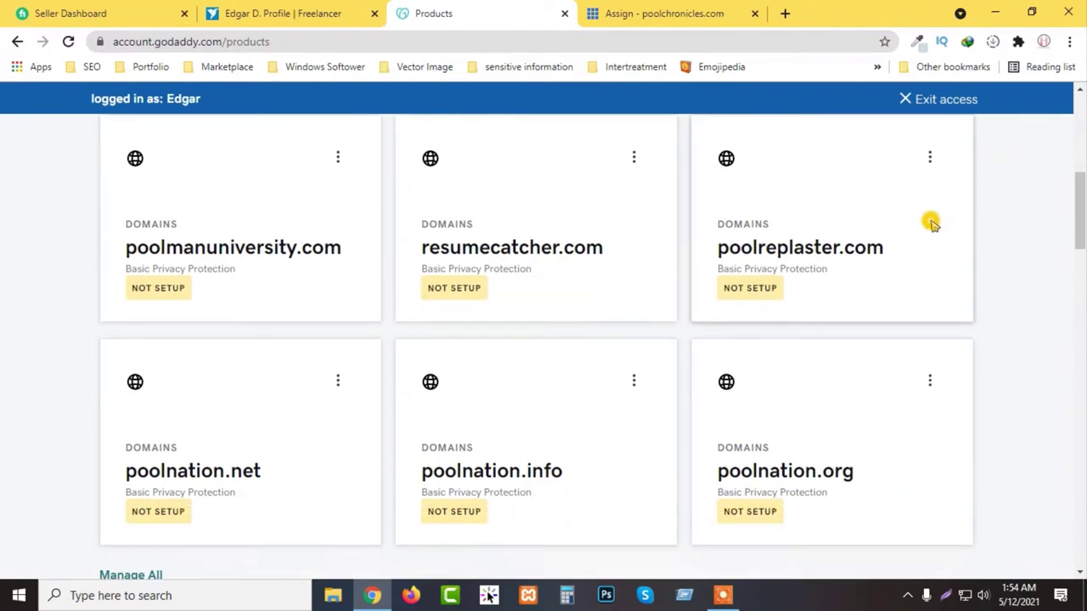
{"action": "scroll", "coordinate": [32, 309], "scroll_direction": "up", "scroll_amount": 1}
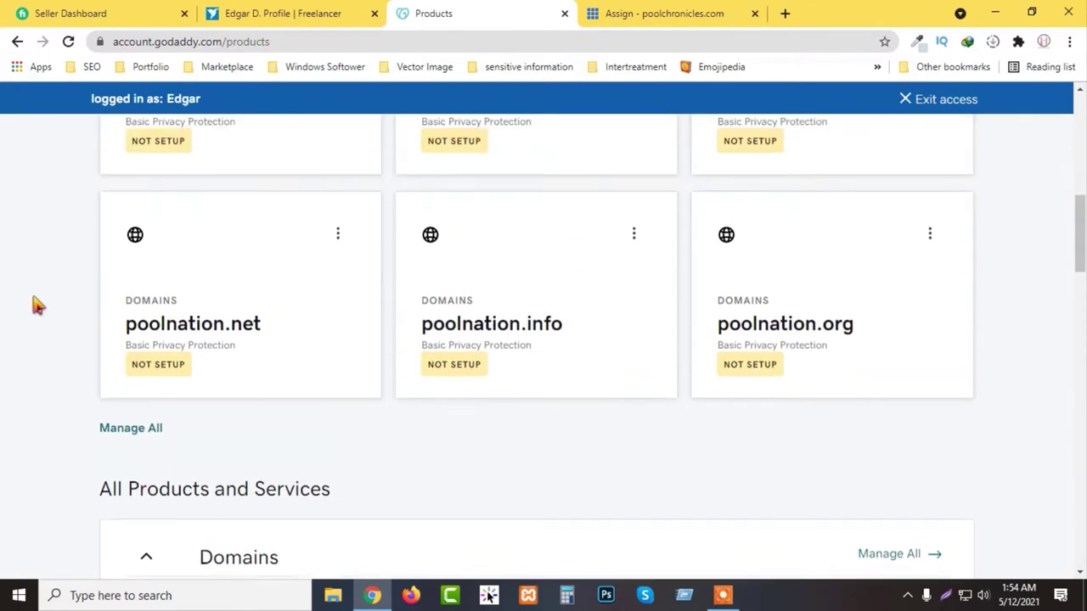
{"action": "scroll", "coordinate": [36, 306], "scroll_direction": "down", "scroll_amount": 1}
{"action": "scroll", "coordinate": [38, 306], "scroll_direction": "down", "scroll_amount": 5}
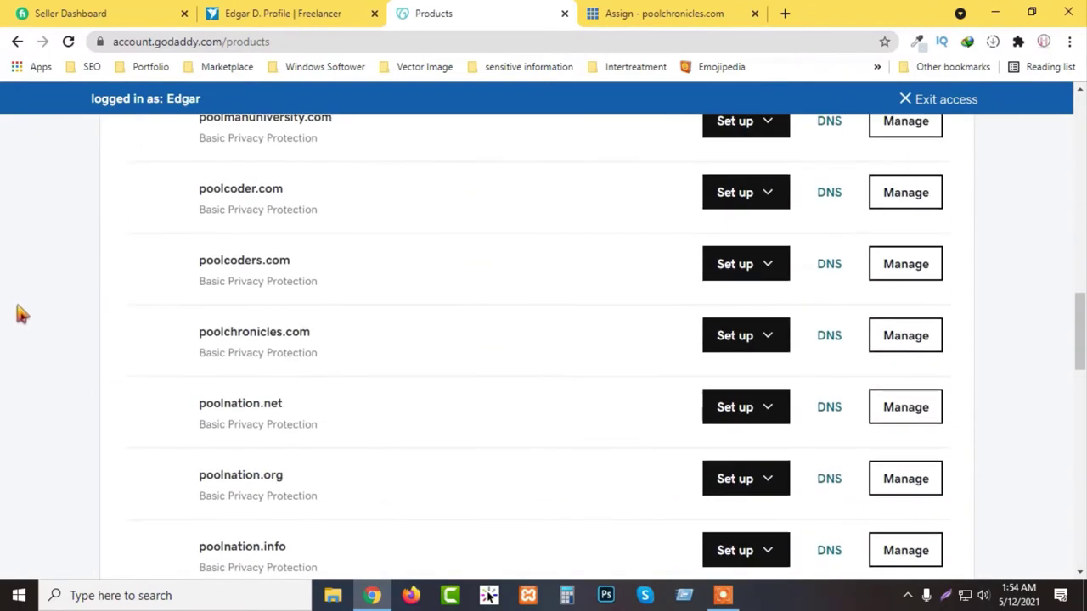
{"action": "scroll", "coordinate": [415, 316], "scroll_direction": "down", "scroll_amount": 1}
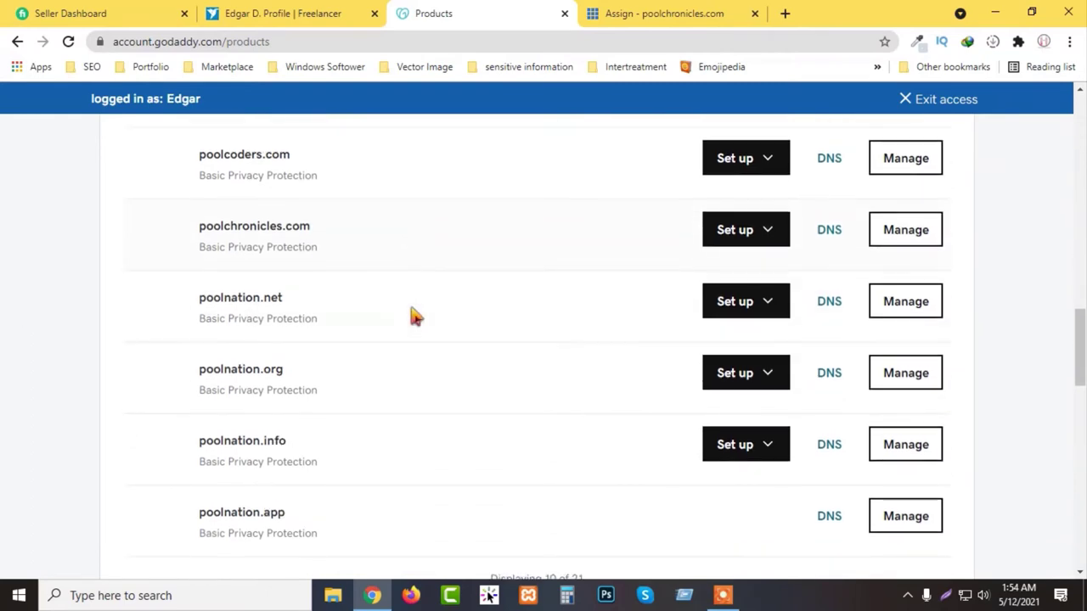
{"action": "scroll", "coordinate": [414, 316], "scroll_direction": "down", "scroll_amount": 2}
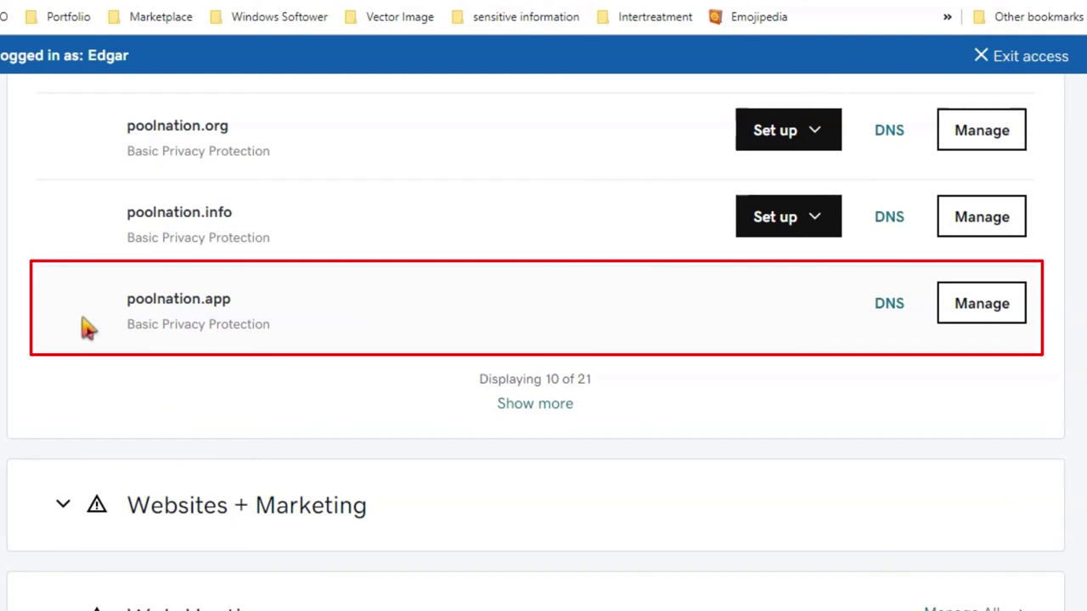
{"action": "left_click_drag", "start_coordinate": [125, 306], "coordinate": [265, 307]}
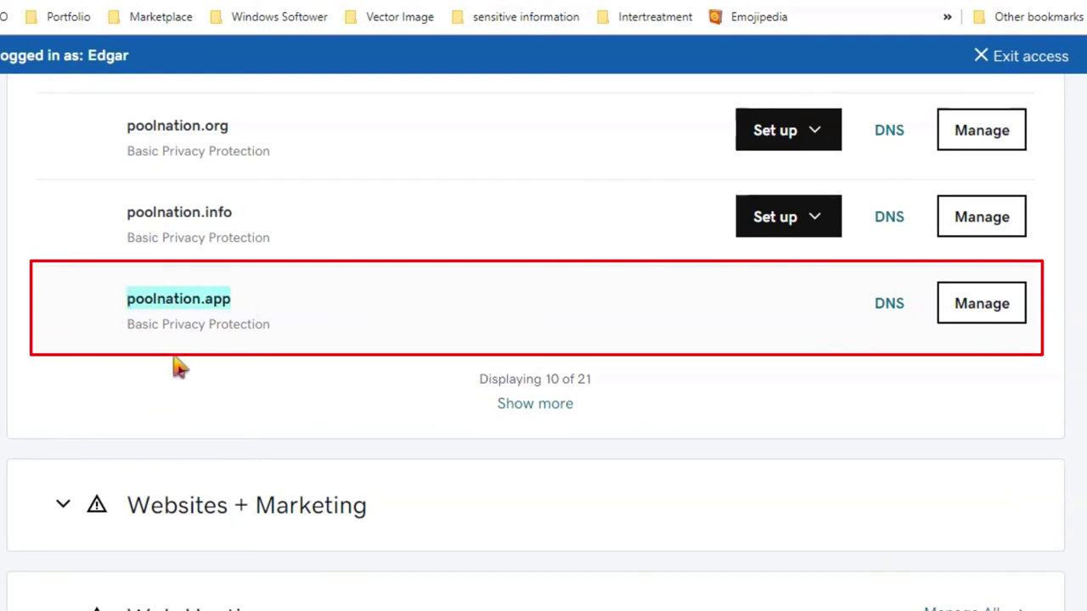
{"action": "left_click", "coordinate": [10, 365]}
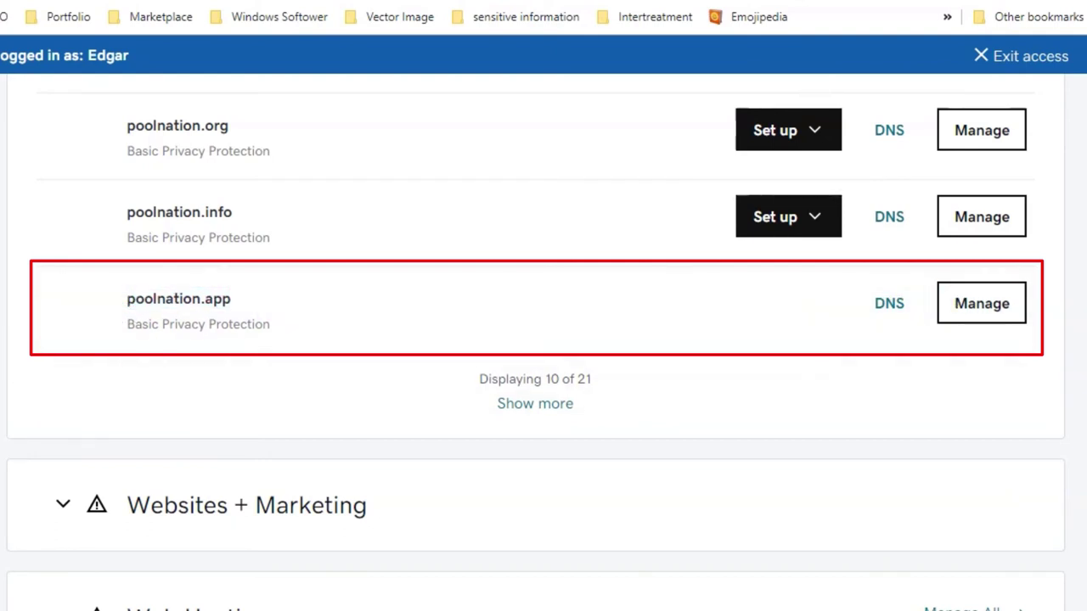
{"action": "left_click", "coordinate": [889, 306]}
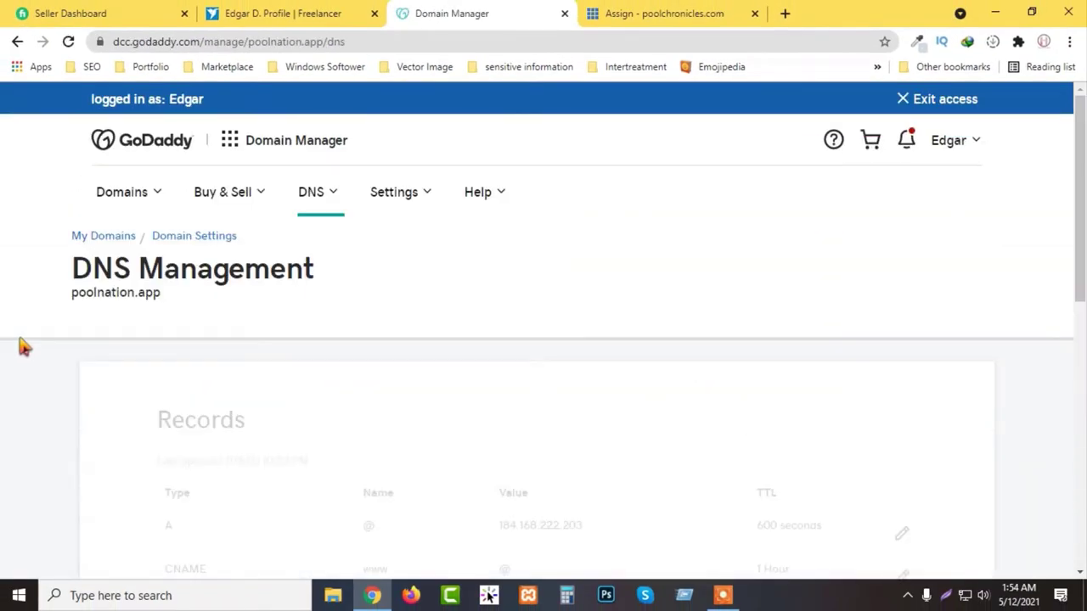
Start changing poolnation.app's default nameservers and open the advanced form for entering own nameservers.
{"action": "scroll", "coordinate": [24, 346], "scroll_direction": "down", "scroll_amount": 4}
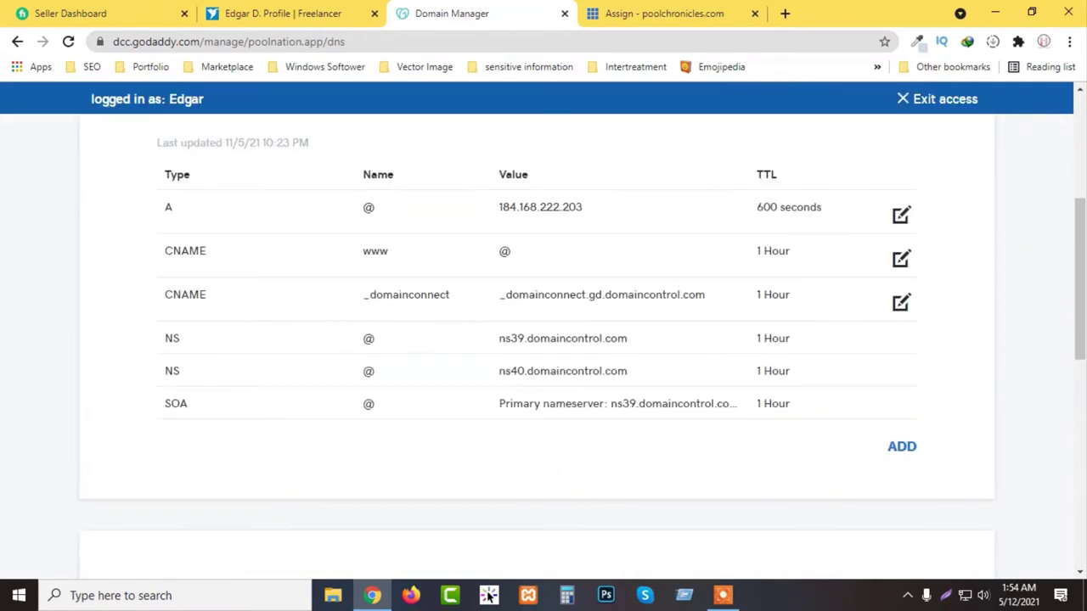
{"action": "scroll", "coordinate": [68, 310], "scroll_direction": "down", "scroll_amount": 4}
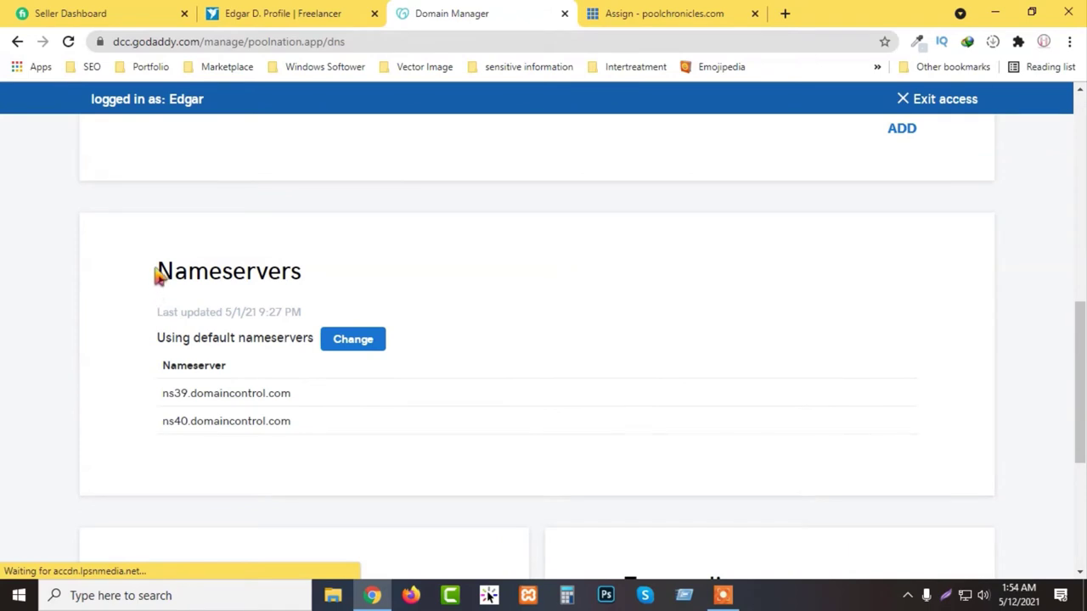
{"action": "left_click_drag", "start_coordinate": [155, 274], "coordinate": [342, 436]}
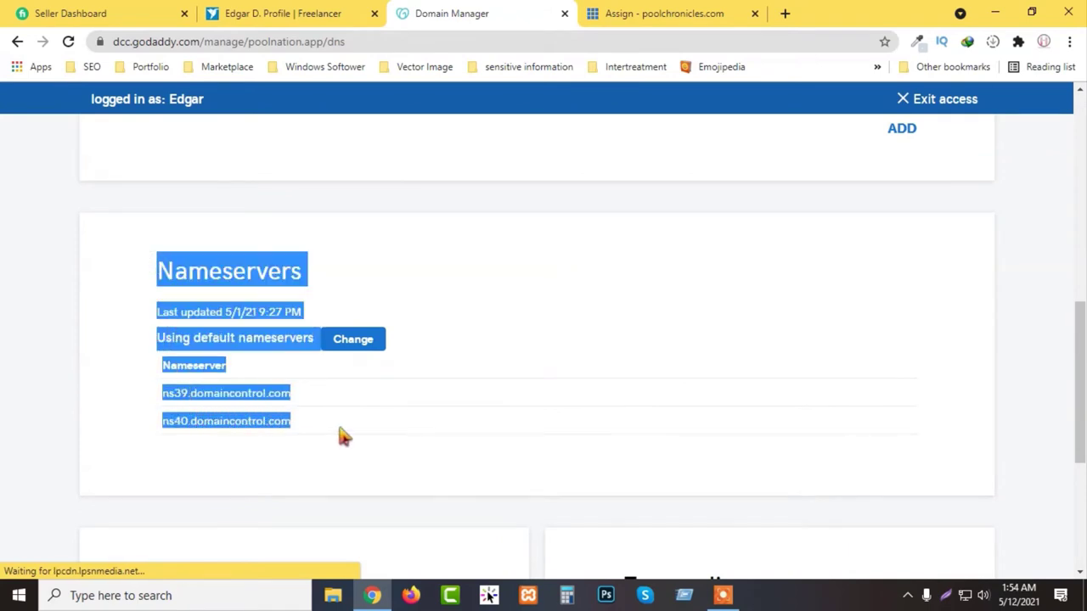
{"action": "left_click", "coordinate": [92, 371]}
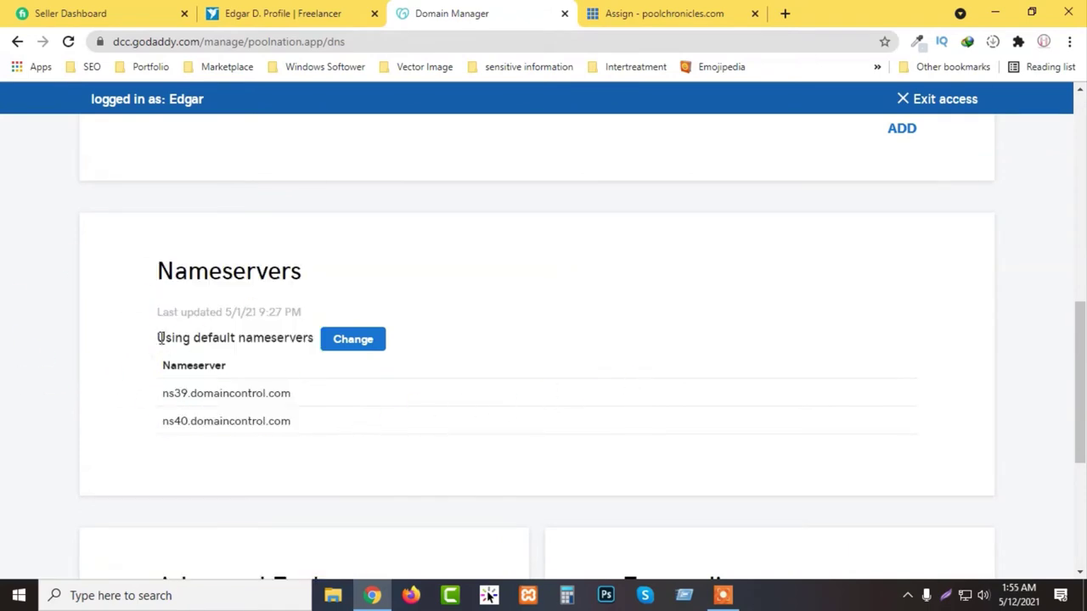
{"action": "left_click_drag", "start_coordinate": [159, 338], "coordinate": [306, 339]}
{"action": "left_click", "coordinate": [116, 381]}
{"action": "scroll", "coordinate": [85, 381], "scroll_direction": "down", "scroll_amount": 3}
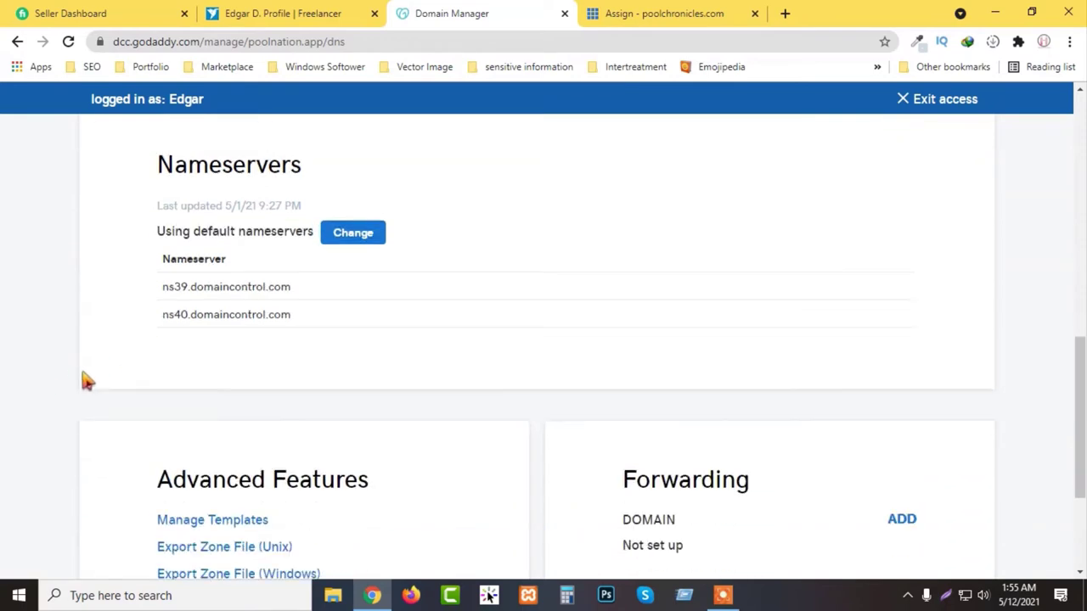
{"action": "scroll", "coordinate": [344, 422], "scroll_direction": "up", "scroll_amount": 3}
{"action": "left_click", "coordinate": [351, 338]}
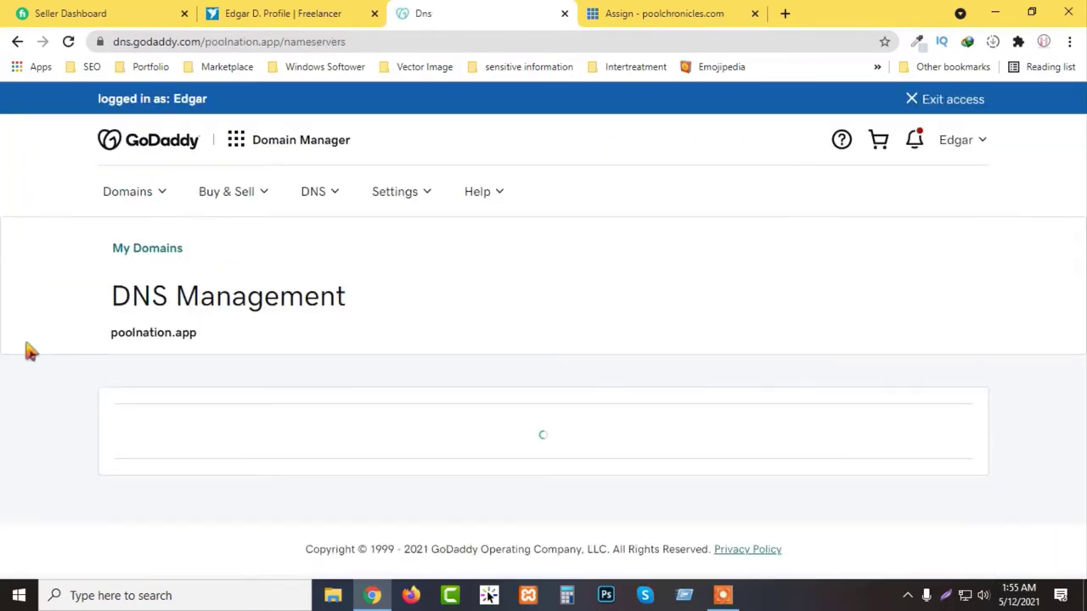
{"action": "scroll", "coordinate": [19, 352], "scroll_direction": "down", "scroll_amount": 4}
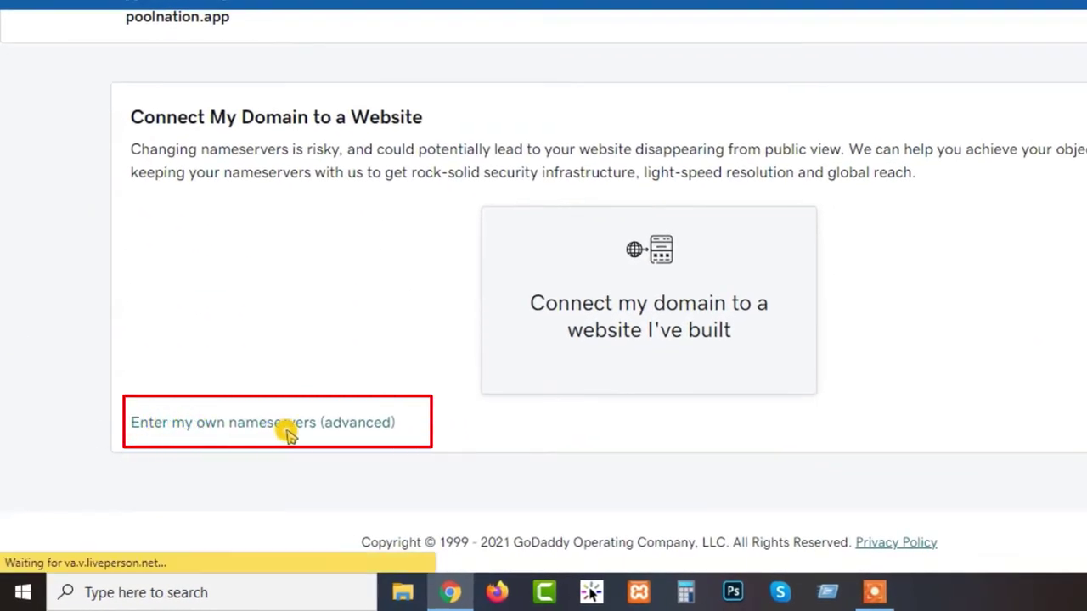
{"action": "left_click", "coordinate": [344, 424]}
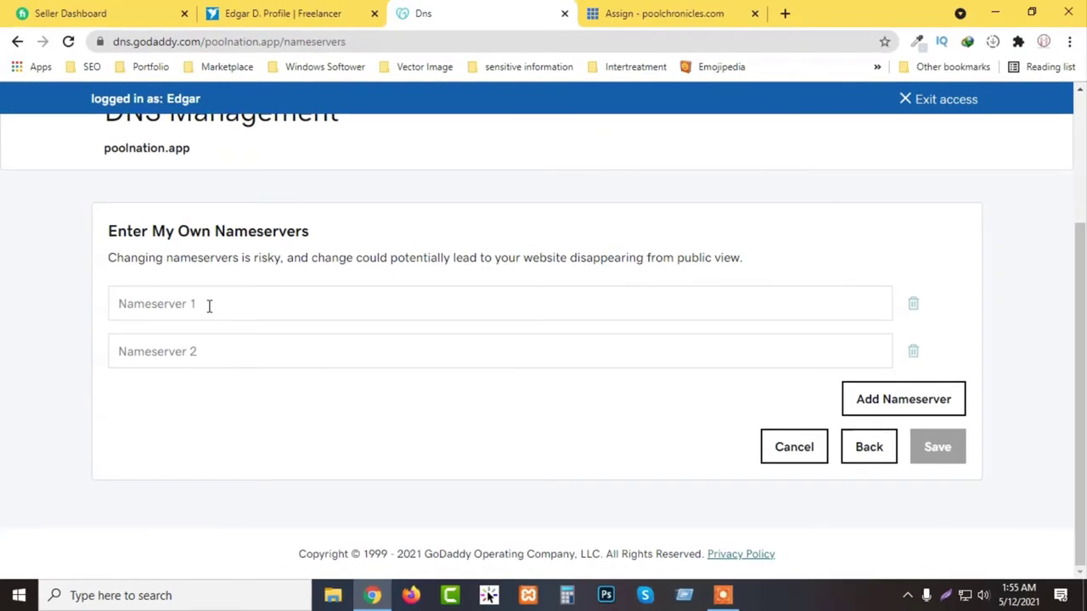
Enter NS1.BLUEHOST.COM as nameserver 1, and copy NS2.BLUEHOST.COM from Bluehost's ownership verification instructions into nameserver 2.
{"action": "left_click", "coordinate": [251, 241]}
{"action": "key", "text": "ctrl+v"}
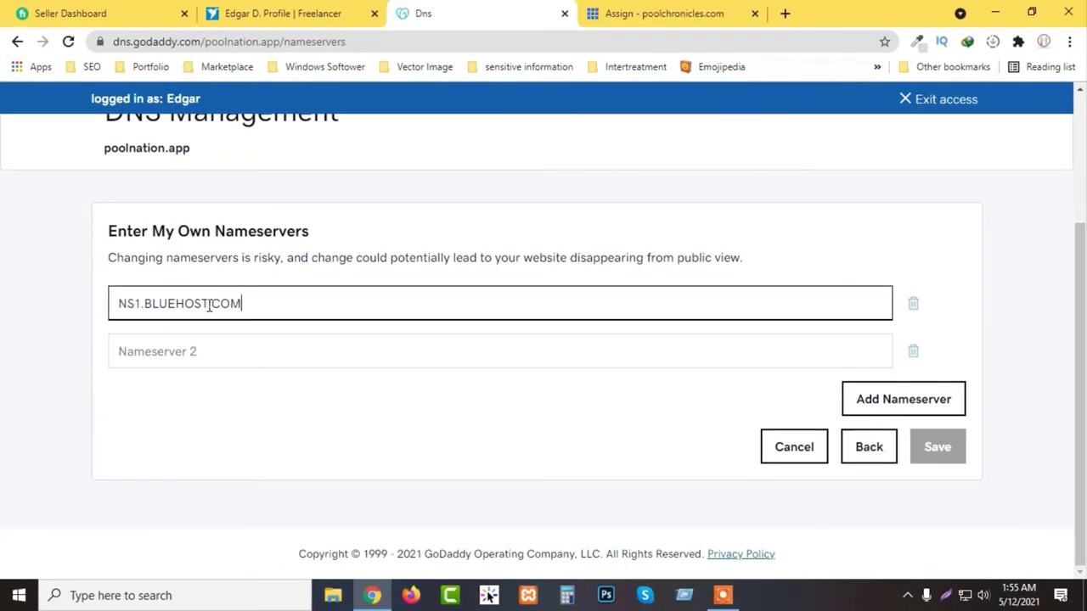
{"action": "left_click", "coordinate": [665, 14]}
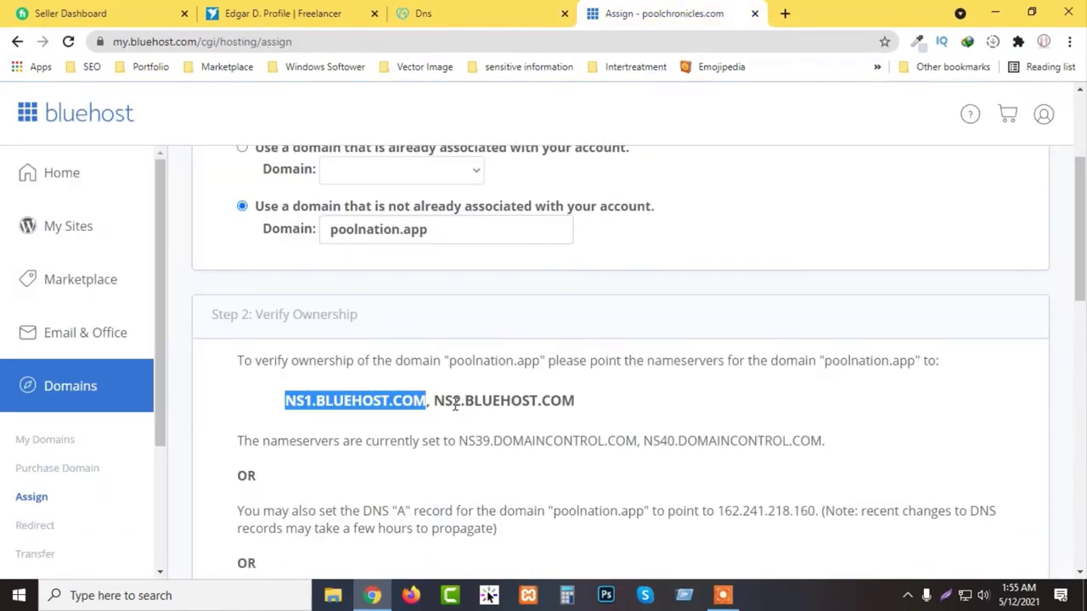
{"action": "left_click_drag", "start_coordinate": [433, 400], "coordinate": [580, 407]}
{"action": "right_click", "coordinate": [543, 404]}
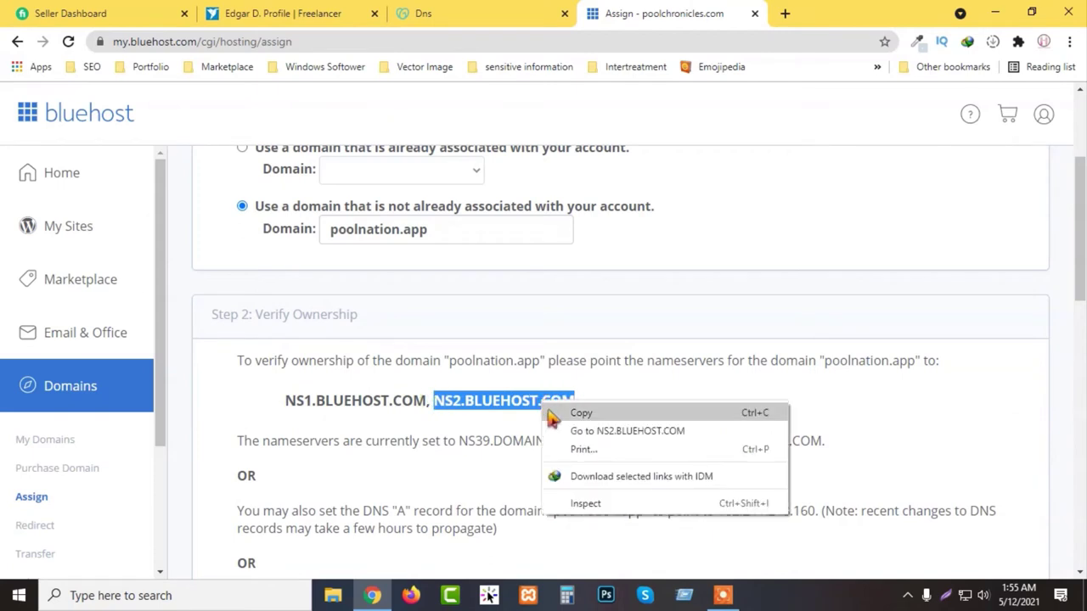
{"action": "left_click", "coordinate": [553, 414]}
{"action": "left_click", "coordinate": [433, 14]}
{"action": "left_click", "coordinate": [266, 364]}
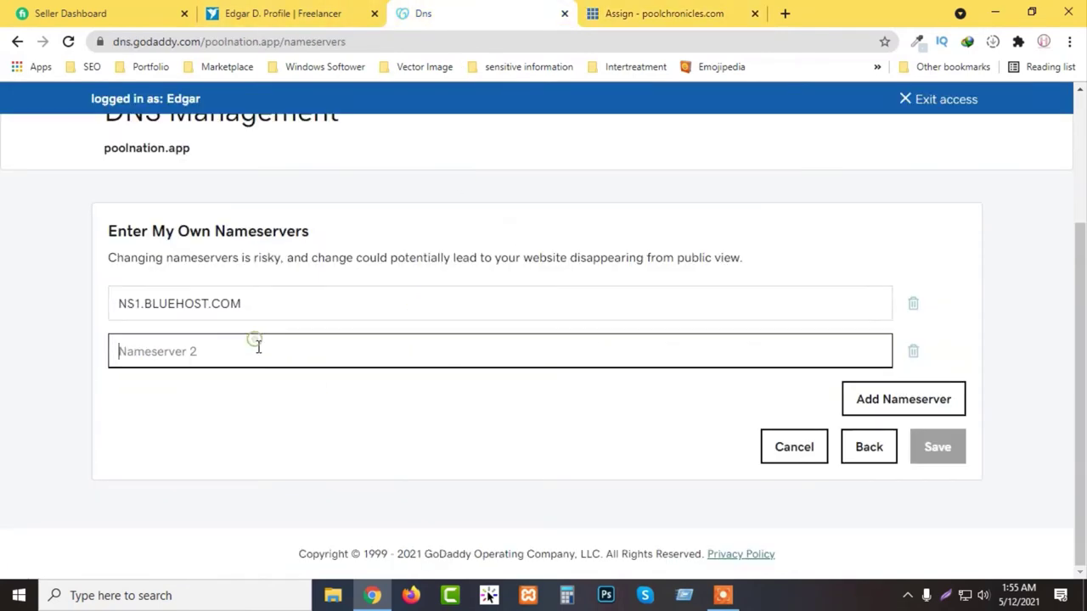
{"action": "key", "text": "ctrl+v"}
{"action": "left_click", "coordinate": [294, 416]}
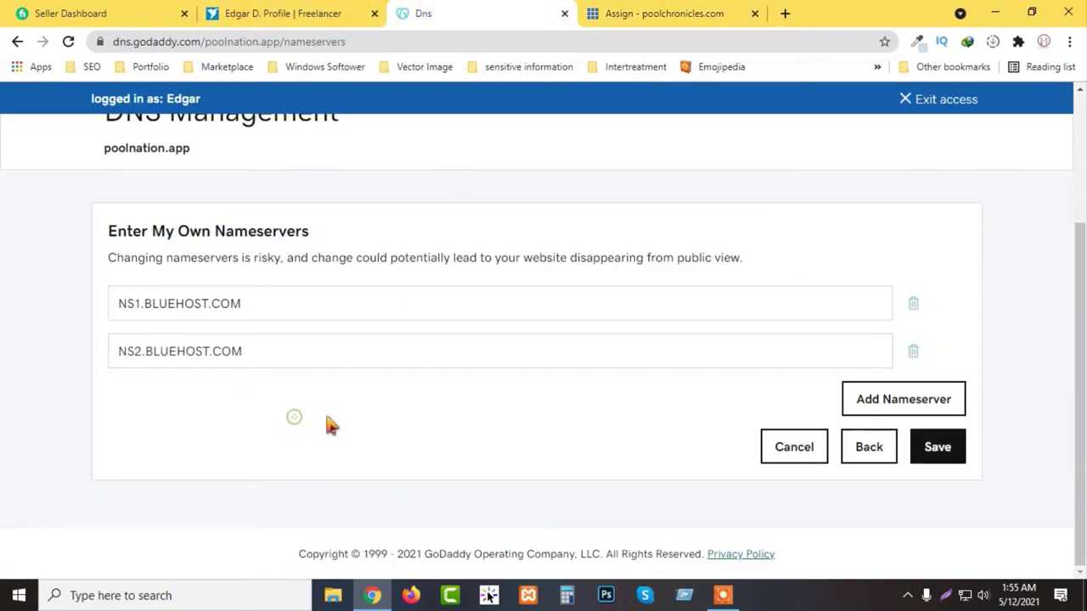
Save the custom nameservers and consent to the nameserver update for poolnation.app.
{"action": "left_click", "coordinate": [938, 447]}
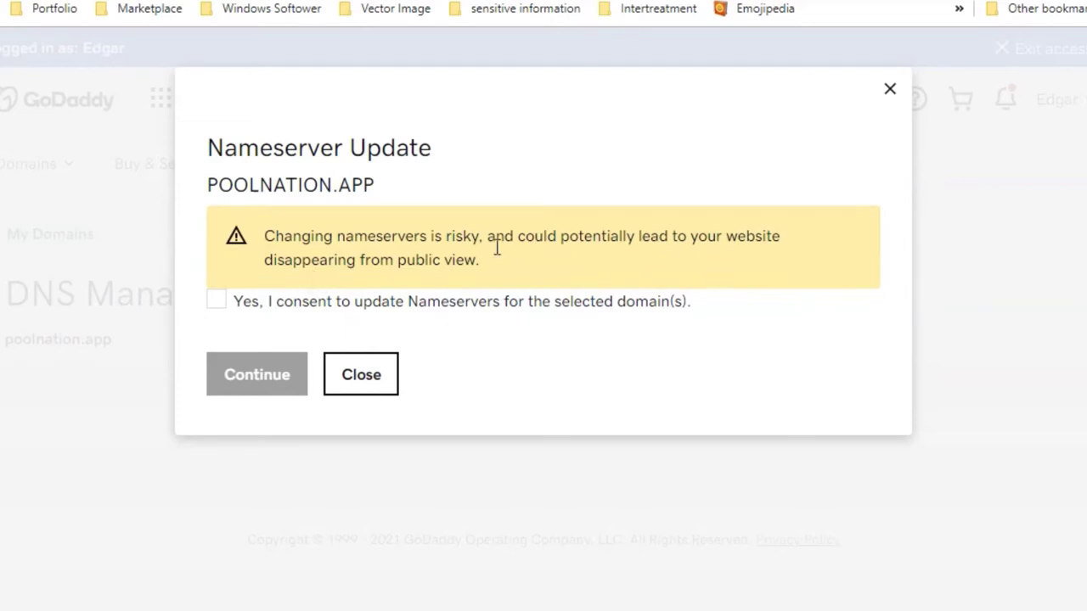
{"action": "left_click", "coordinate": [221, 300]}
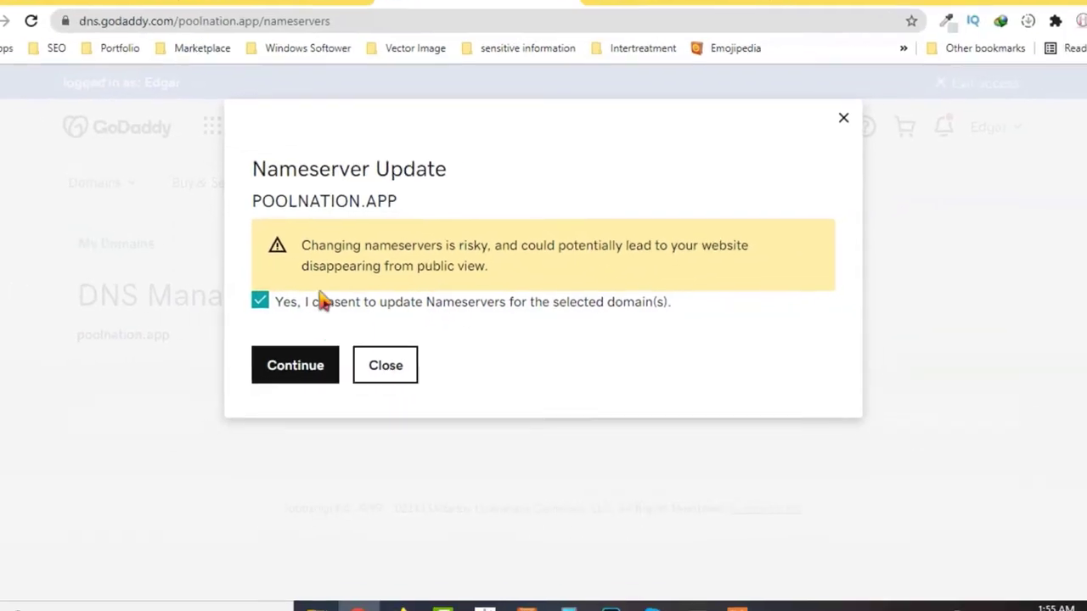
{"action": "left_click", "coordinate": [305, 368]}
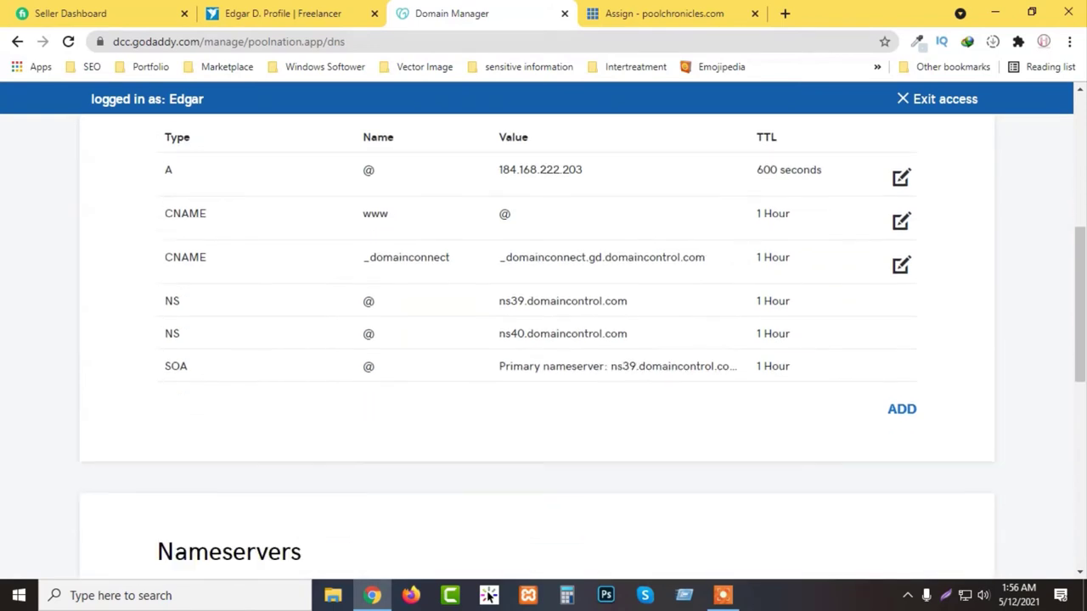
Reload poolnation.app's DNS management page and check its records and nameservers sections.
{"action": "scroll", "coordinate": [76, 447], "scroll_direction": "up", "scroll_amount": 3}
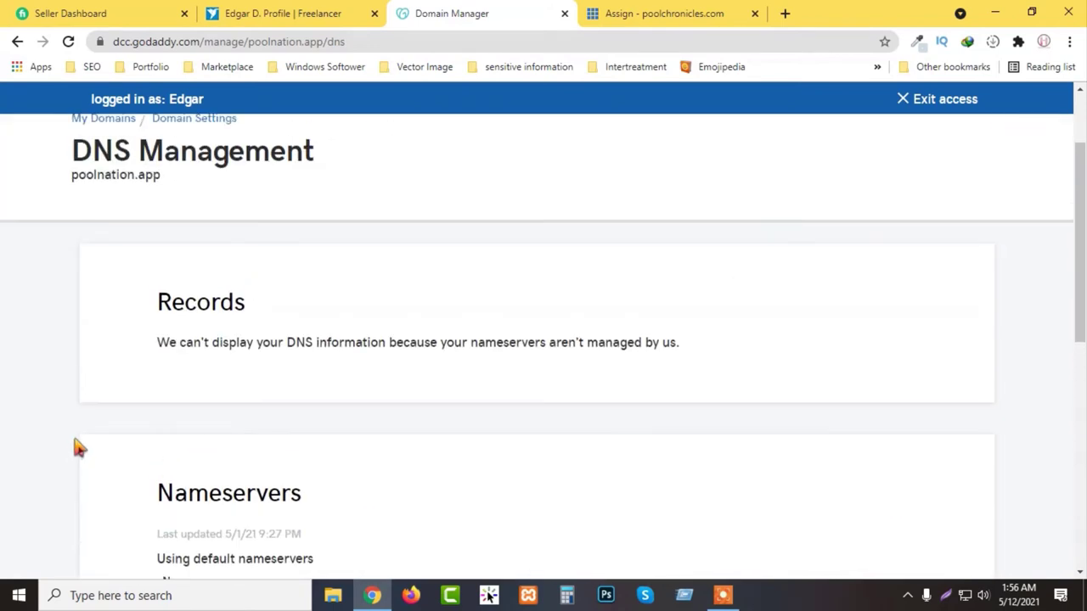
{"action": "scroll", "coordinate": [76, 447], "scroll_direction": "up", "scroll_amount": 1}
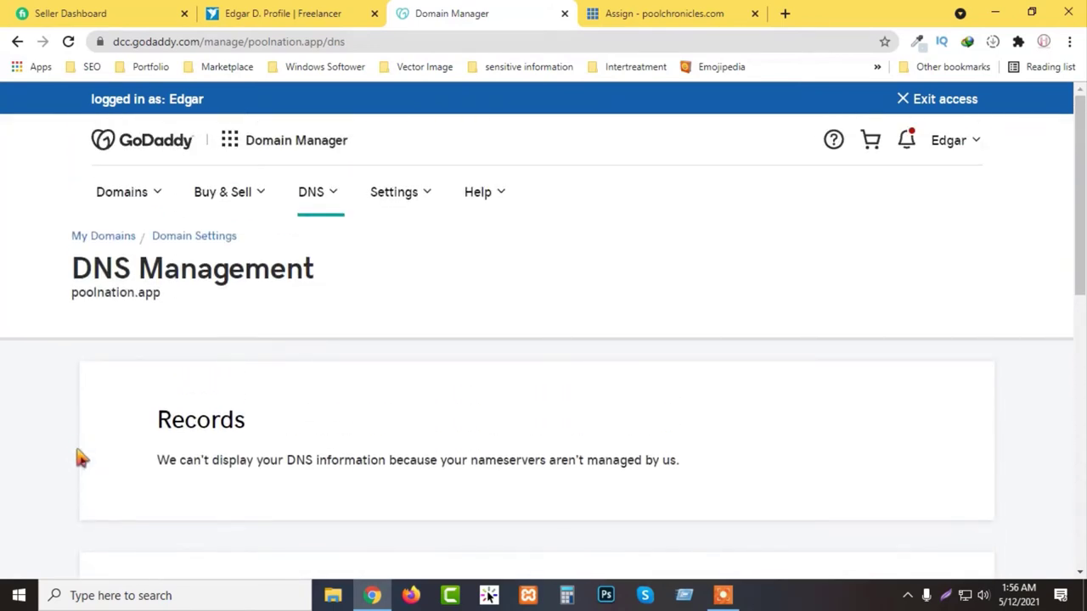
{"action": "scroll", "coordinate": [76, 459], "scroll_direction": "down", "scroll_amount": 7}
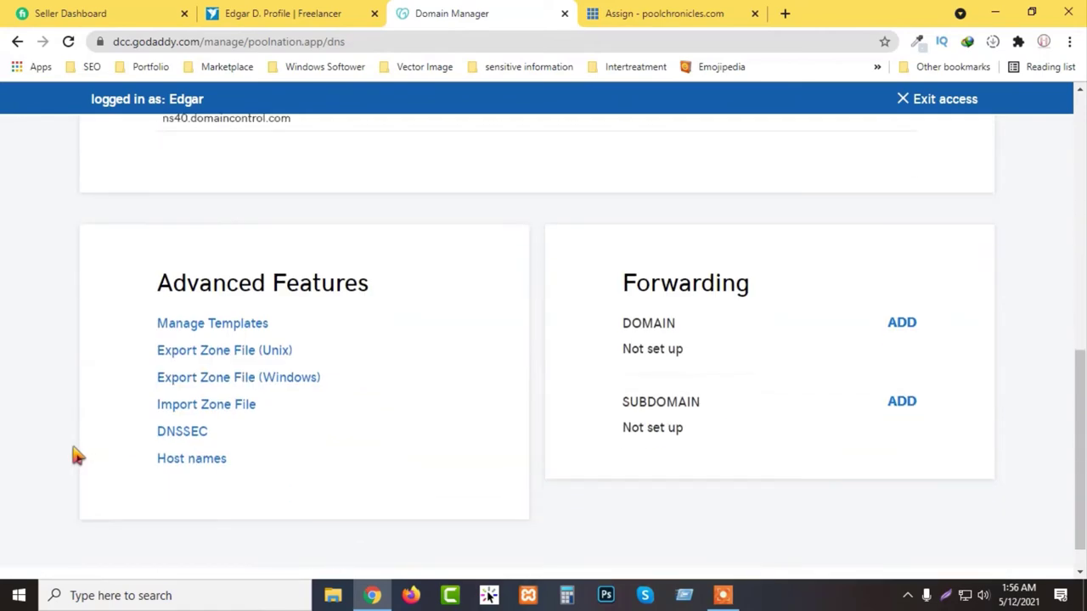
{"action": "scroll", "coordinate": [77, 457], "scroll_direction": "up", "scroll_amount": 8}
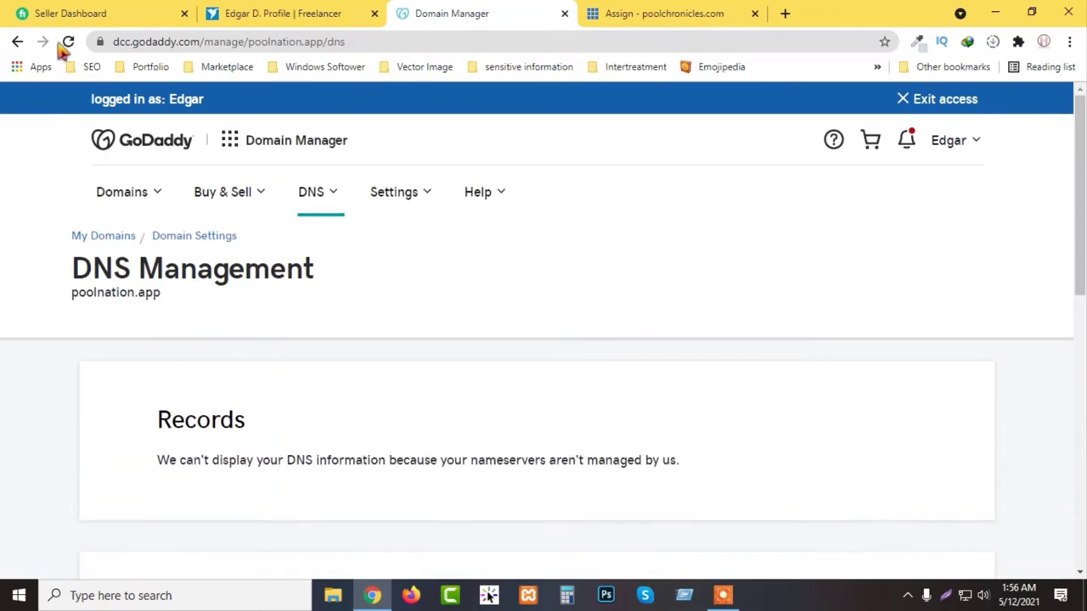
{"action": "left_click", "coordinate": [67, 42]}
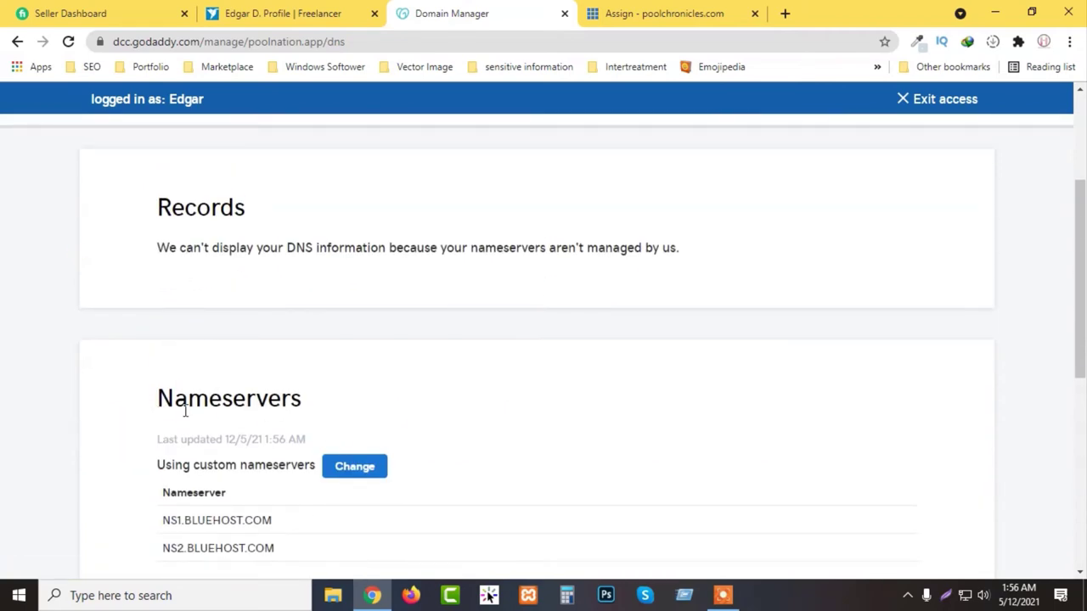
{"action": "scroll", "coordinate": [185, 411], "scroll_direction": "down", "scroll_amount": 3}
{"action": "scroll", "coordinate": [214, 311], "scroll_direction": "up", "scroll_amount": 6}
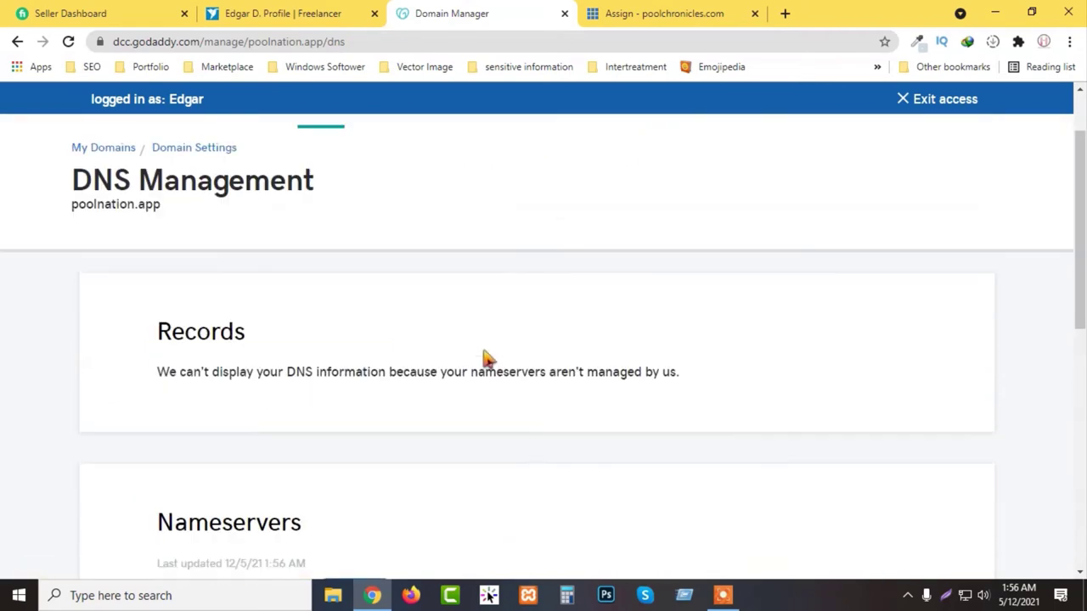
{"action": "scroll", "coordinate": [161, 351], "scroll_direction": "down", "scroll_amount": 3}
{"action": "left_click_drag", "start_coordinate": [153, 225], "coordinate": [730, 255]}
{"action": "left_click", "coordinate": [730, 254]}
Switch back to Bluehost and review the assignment type, addon directory and subdomain settings for poolnation.app.
{"action": "left_click", "coordinate": [665, 13]}
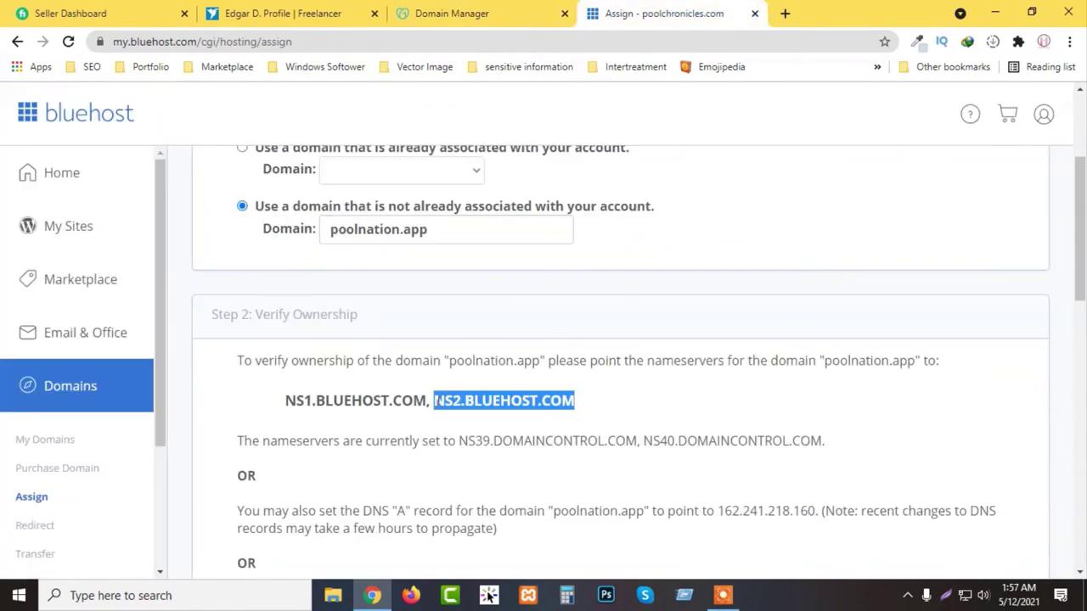
{"action": "left_click", "coordinate": [705, 335]}
{"action": "scroll", "coordinate": [493, 365], "scroll_direction": "down", "scroll_amount": 10}
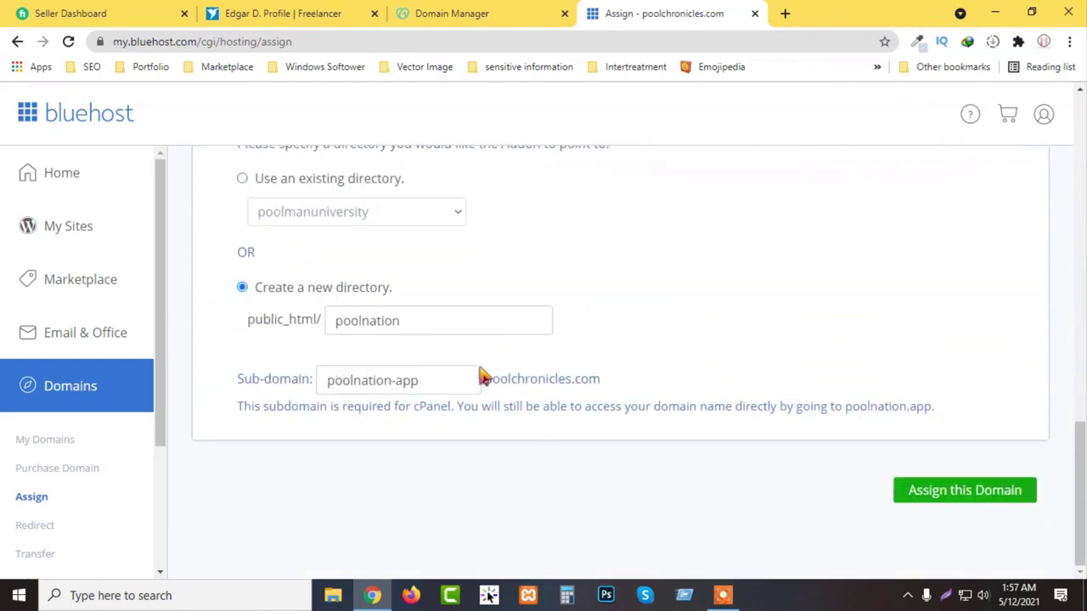
{"action": "scroll", "coordinate": [480, 376], "scroll_direction": "up", "scroll_amount": 10}
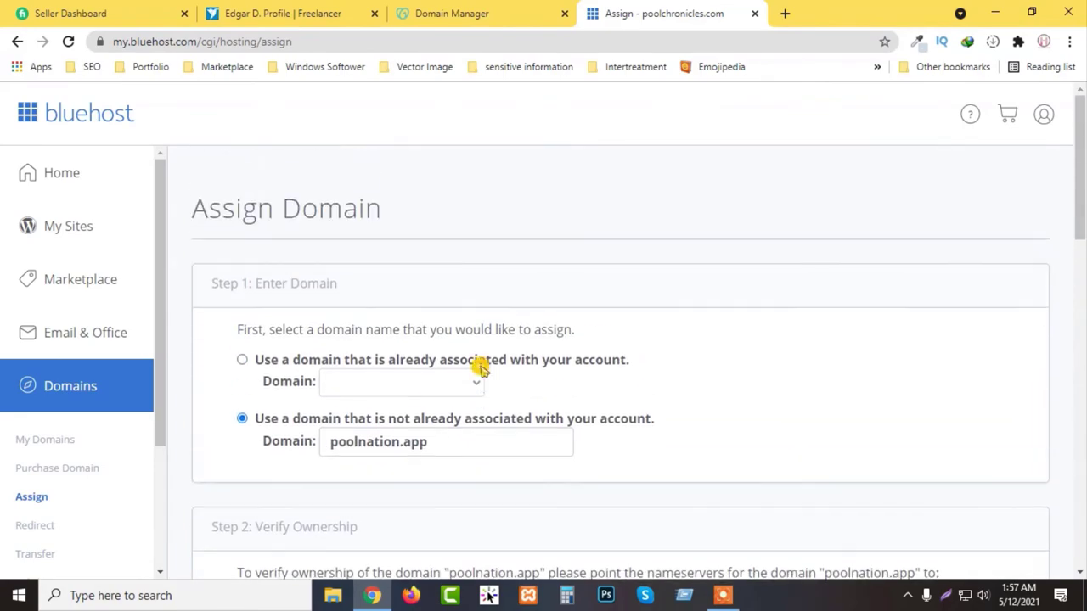
{"action": "scroll", "coordinate": [480, 369], "scroll_direction": "down", "scroll_amount": 10}
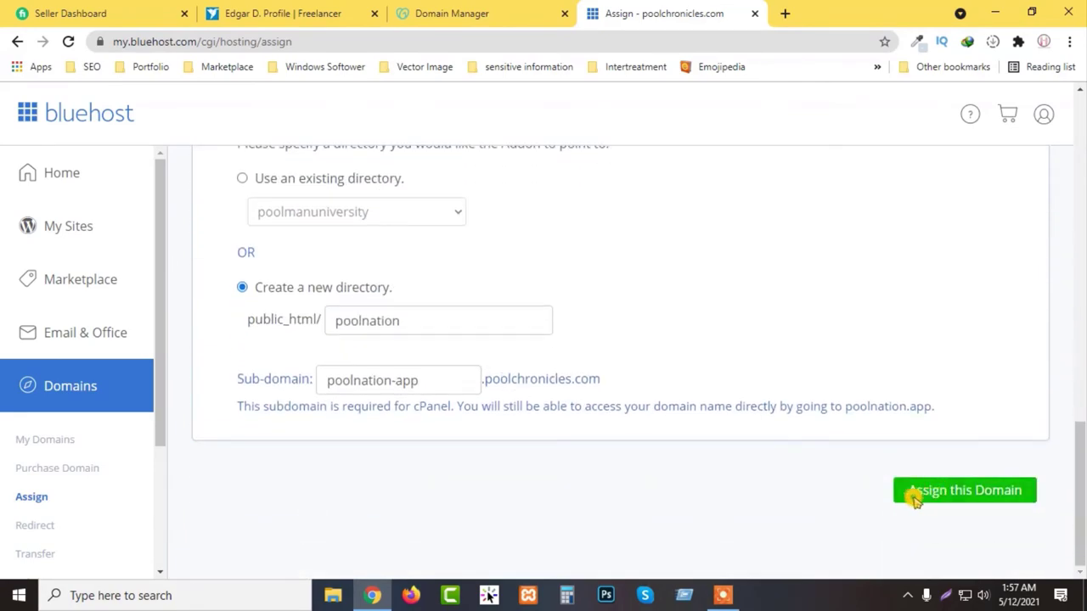
{"action": "scroll", "coordinate": [249, 260], "scroll_direction": "up", "scroll_amount": 2}
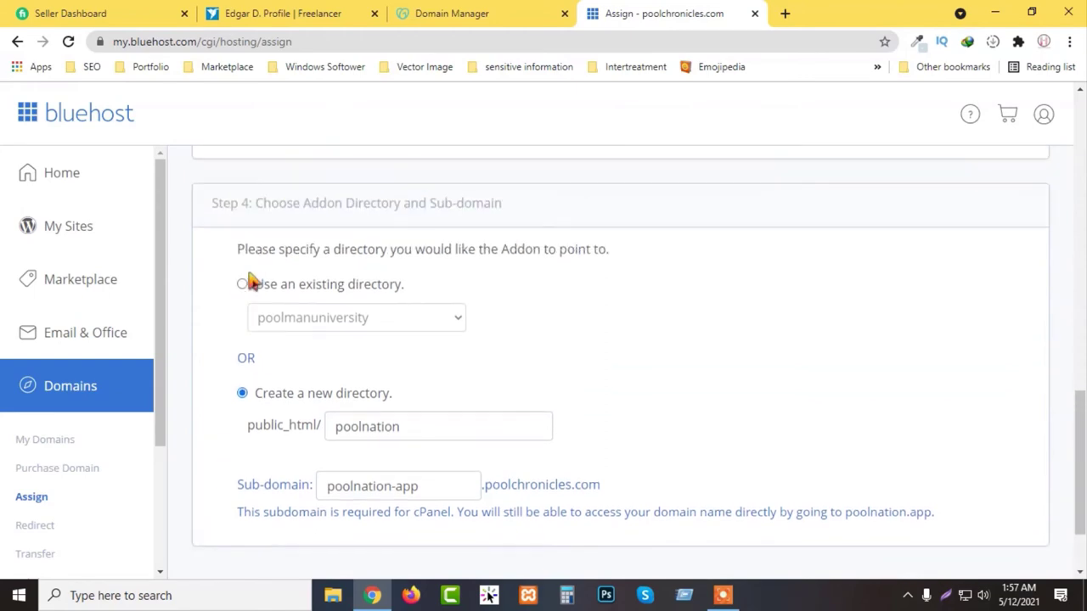
{"action": "scroll", "coordinate": [263, 383], "scroll_direction": "up", "scroll_amount": 4}
{"action": "scroll", "coordinate": [253, 387], "scroll_direction": "down", "scroll_amount": 5}
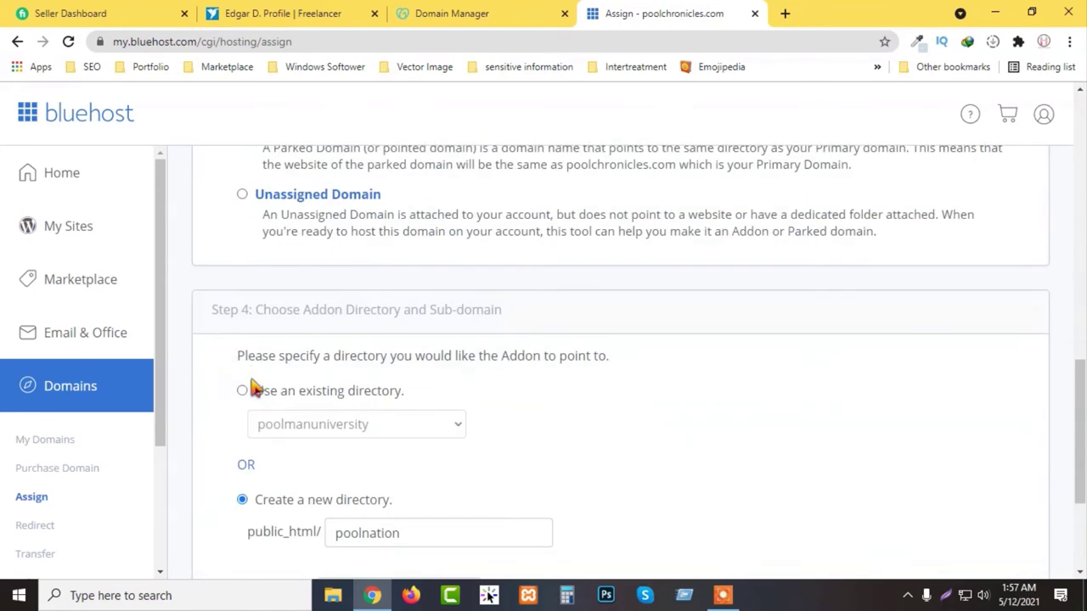
{"action": "scroll", "coordinate": [225, 356], "scroll_direction": "up", "scroll_amount": 2}
{"action": "scroll", "coordinate": [450, 327], "scroll_direction": "down", "scroll_amount": 1}
{"action": "scroll", "coordinate": [272, 363], "scroll_direction": "down", "scroll_amount": 1}
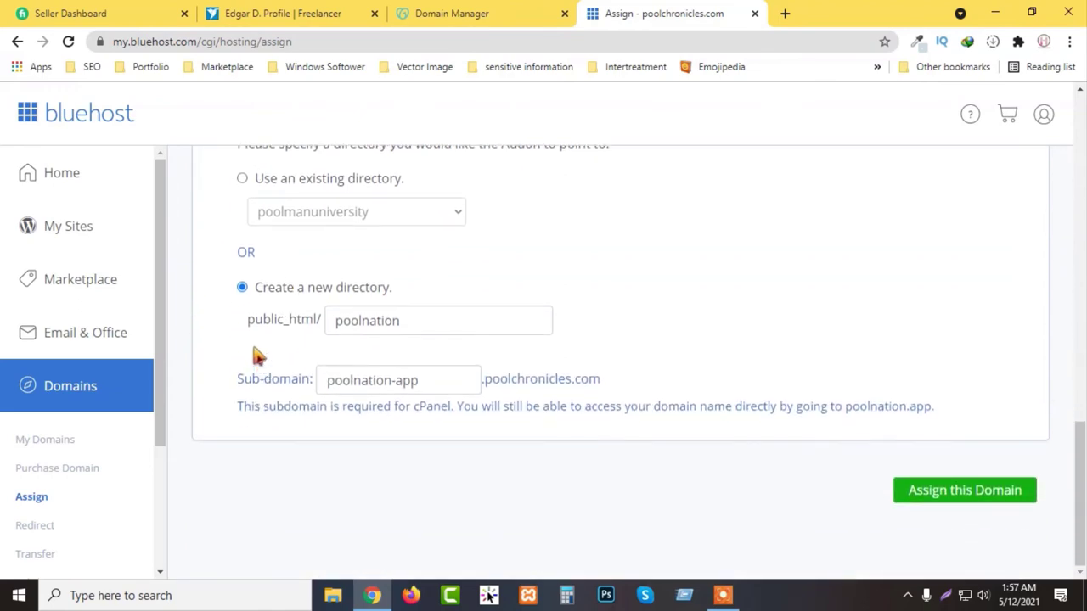
{"action": "scroll", "coordinate": [263, 306], "scroll_direction": "up", "scroll_amount": 4}
{"action": "scroll", "coordinate": [260, 313], "scroll_direction": "up", "scroll_amount": 1}
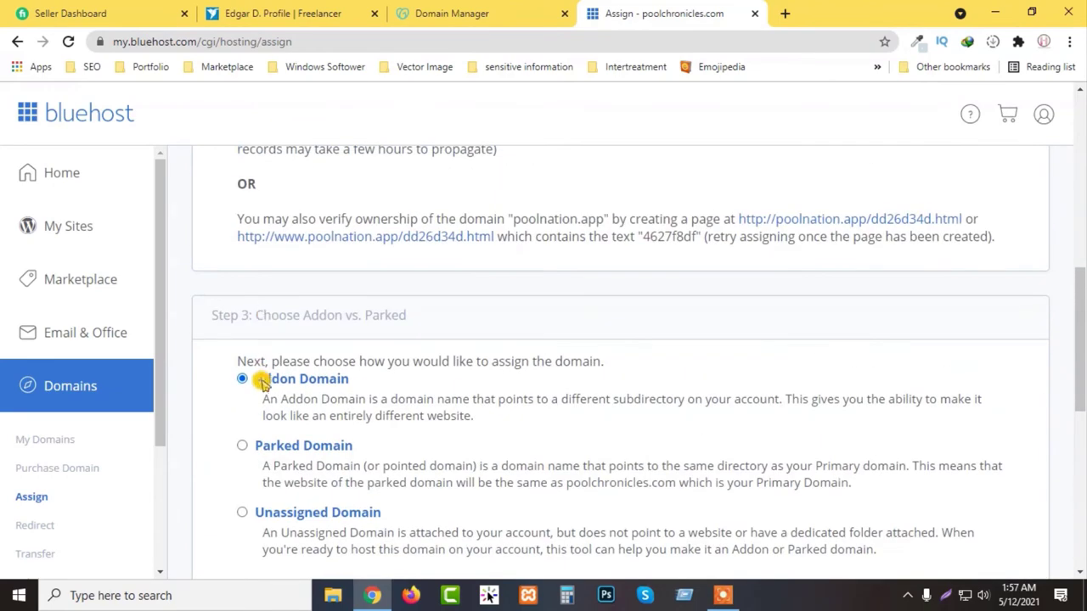
{"action": "scroll", "coordinate": [468, 390], "scroll_direction": "down", "scroll_amount": 5}
{"action": "scroll", "coordinate": [501, 382], "scroll_direction": "down", "scroll_amount": 1}
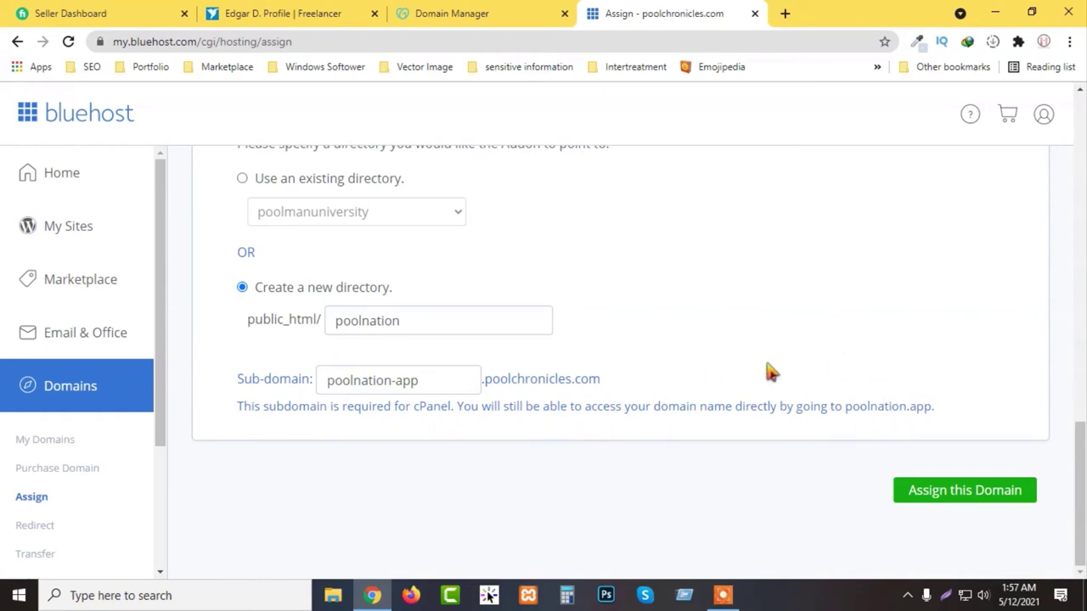
Assign poolnation.app as an addon domain with the new directory poolnation and subdomain poolnation-app, and check the domain summary.
{"action": "left_click", "coordinate": [945, 493]}
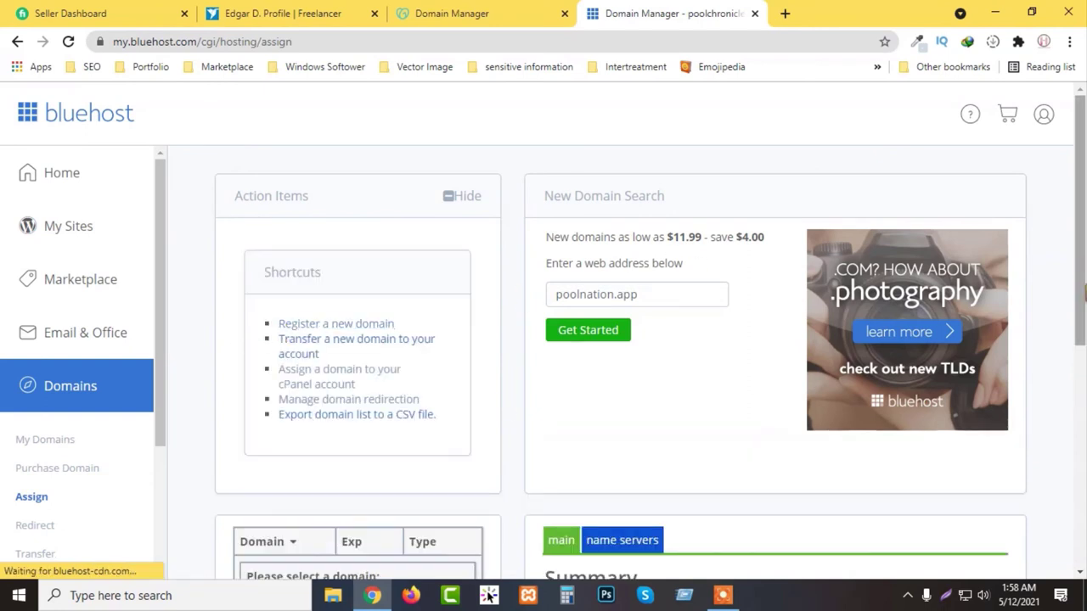
{"action": "scroll", "coordinate": [563, 310], "scroll_direction": "down", "scroll_amount": 5}
{"action": "scroll", "coordinate": [832, 365], "scroll_direction": "up", "scroll_amount": 1}
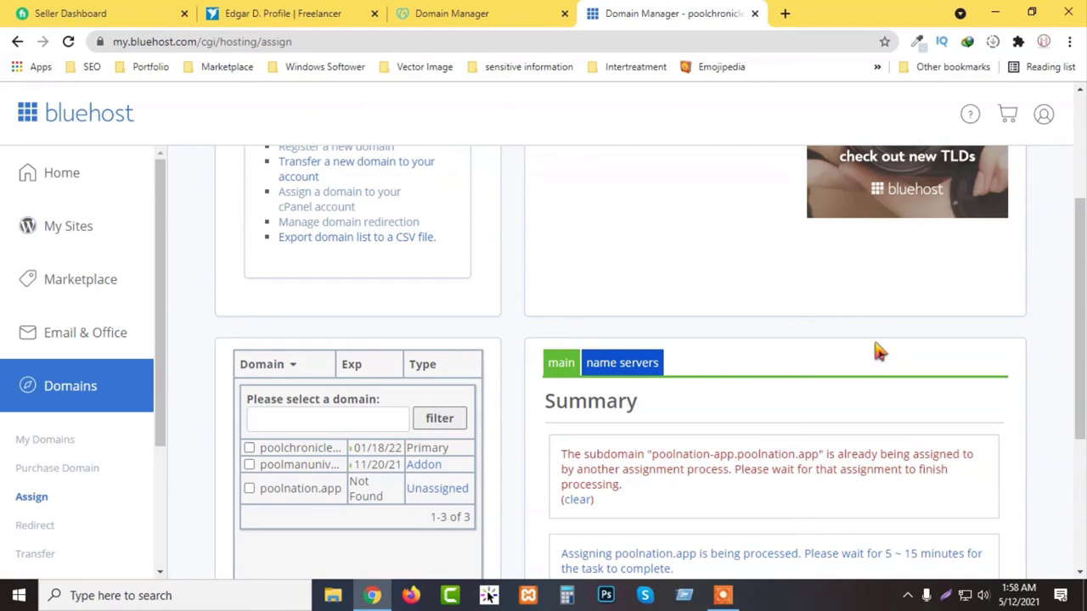
{"action": "scroll", "coordinate": [374, 344], "scroll_direction": "down", "scroll_amount": 3}
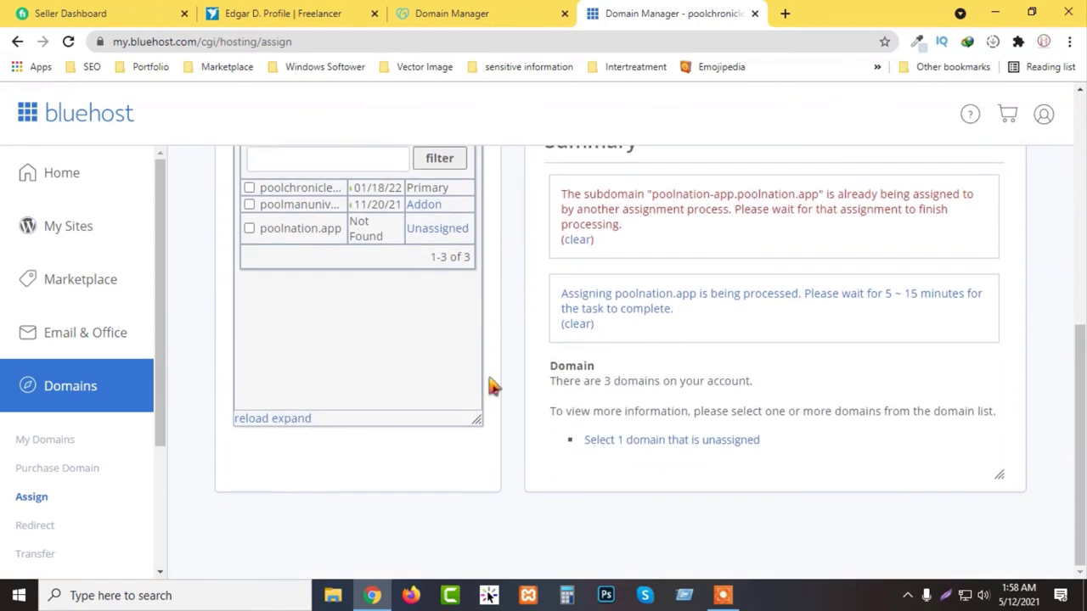
{"action": "scroll", "coordinate": [1019, 397], "scroll_direction": "up", "scroll_amount": 6}
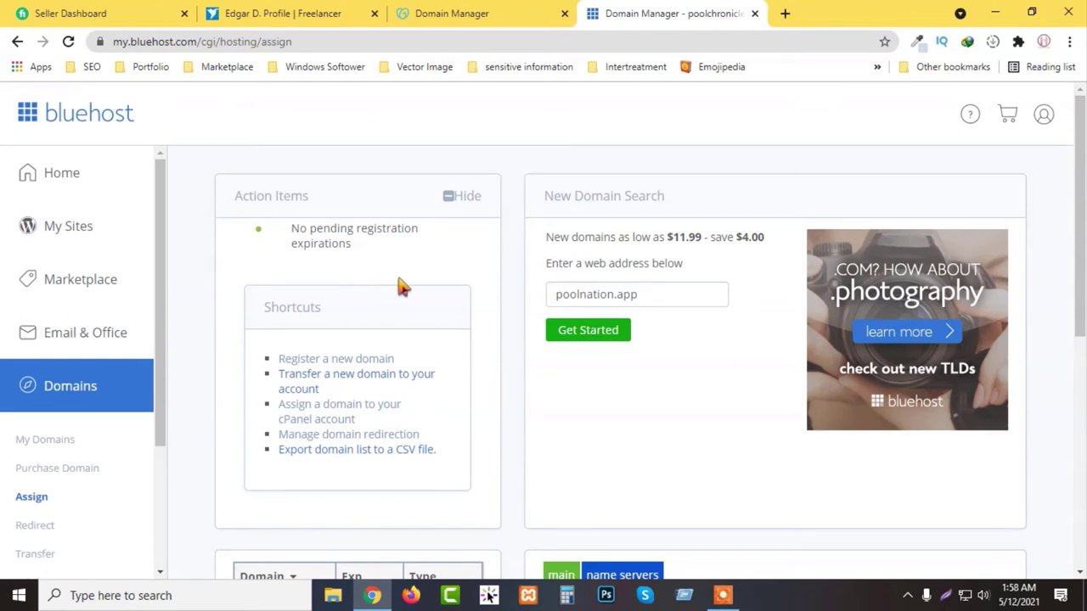
Open the list of domains in the hosting account and check the entry for poolnation.app.
{"action": "scroll", "coordinate": [404, 287], "scroll_direction": "down", "scroll_amount": 5}
{"action": "left_click", "coordinate": [51, 440]}
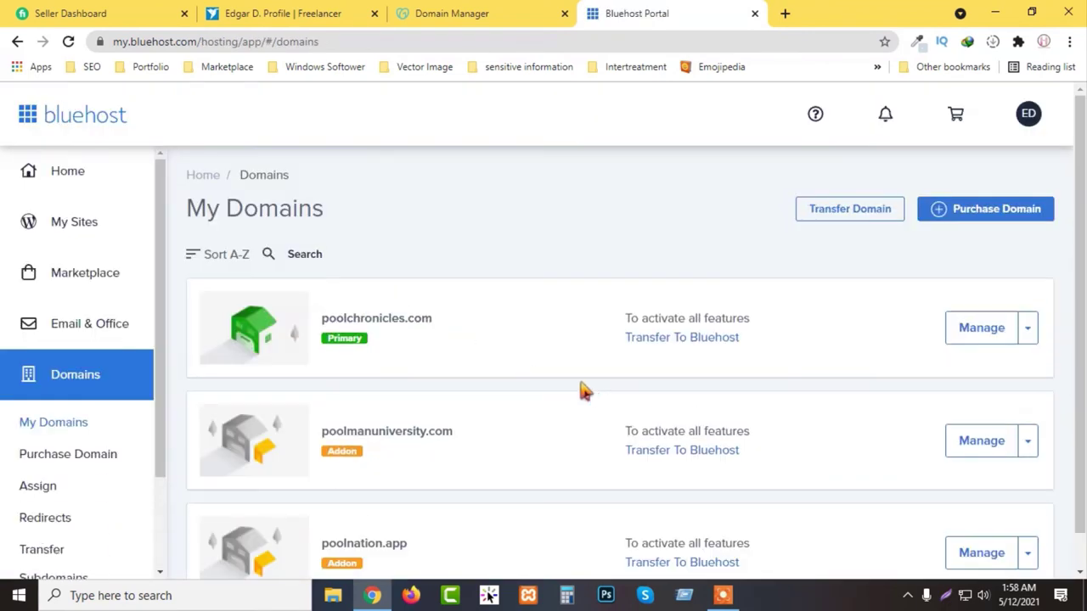
{"action": "scroll", "coordinate": [645, 358], "scroll_direction": "down", "scroll_amount": 1}
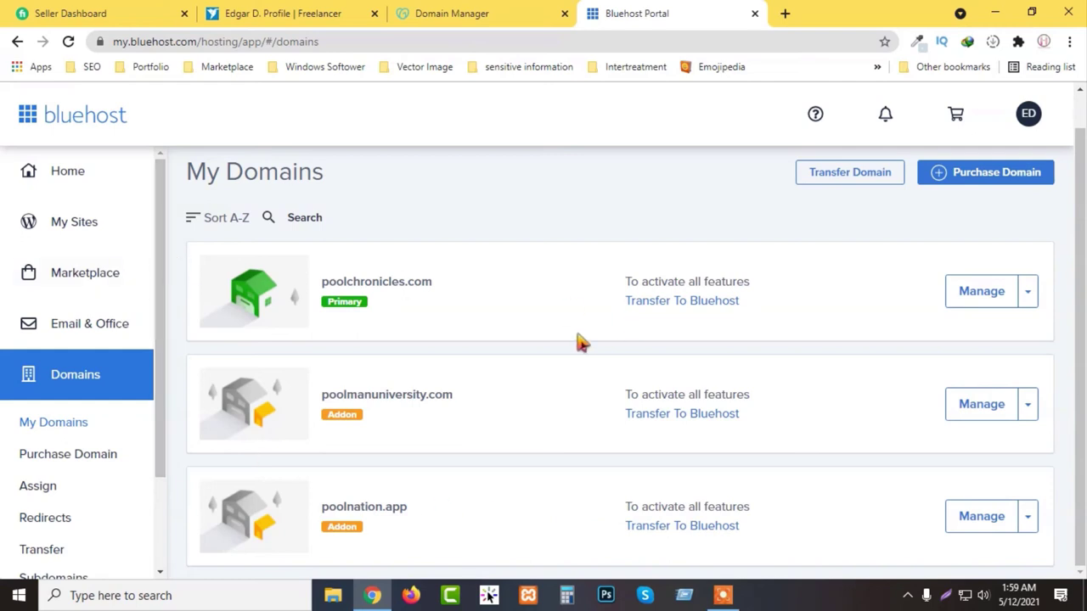
{"action": "scroll", "coordinate": [578, 342], "scroll_direction": "up", "scroll_amount": 1}
{"action": "scroll", "coordinate": [586, 335], "scroll_direction": "down", "scroll_amount": 1}
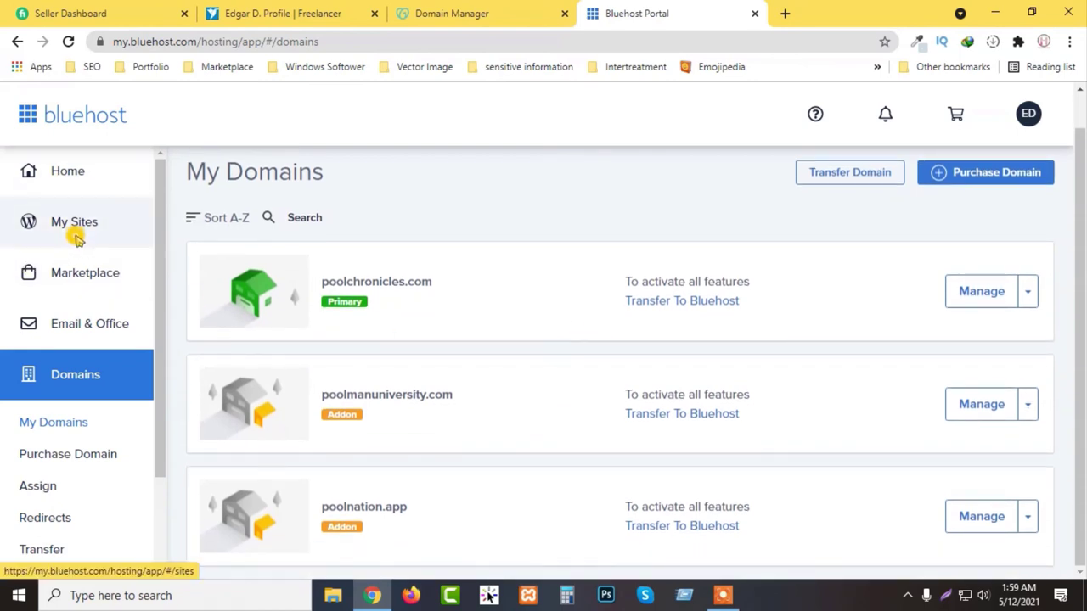
{"action": "scroll", "coordinate": [93, 292], "scroll_direction": "down", "scroll_amount": 2}
{"action": "scroll", "coordinate": [143, 422], "scroll_direction": "up", "scroll_amount": 1}
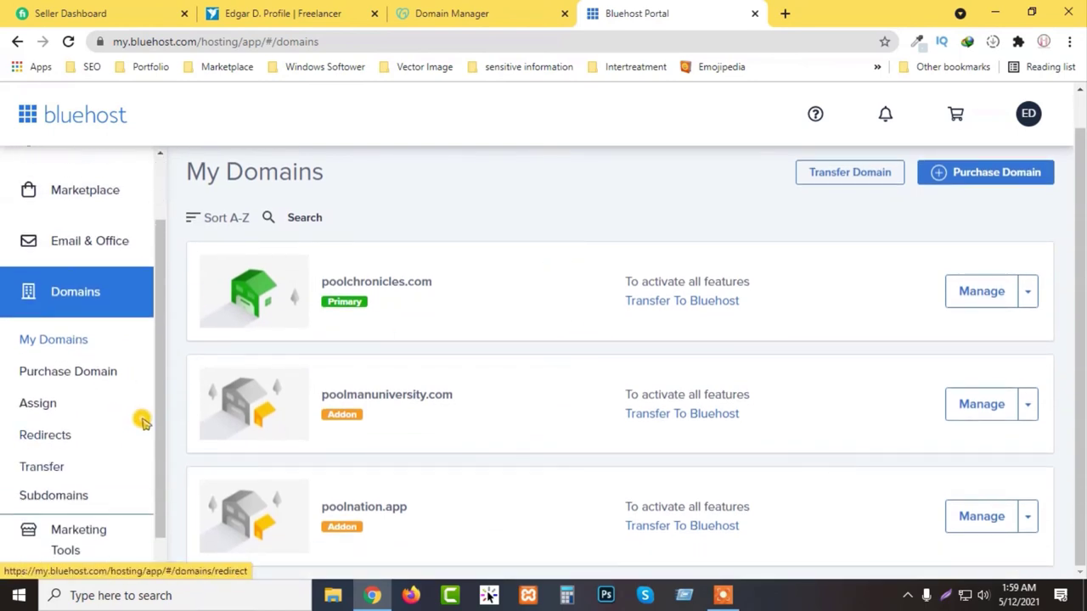
{"action": "scroll", "coordinate": [142, 422], "scroll_direction": "up", "scroll_amount": 2}
Start adding a new site to the hosting account and choose WordPress as the building option.
{"action": "left_click", "coordinate": [85, 220]}
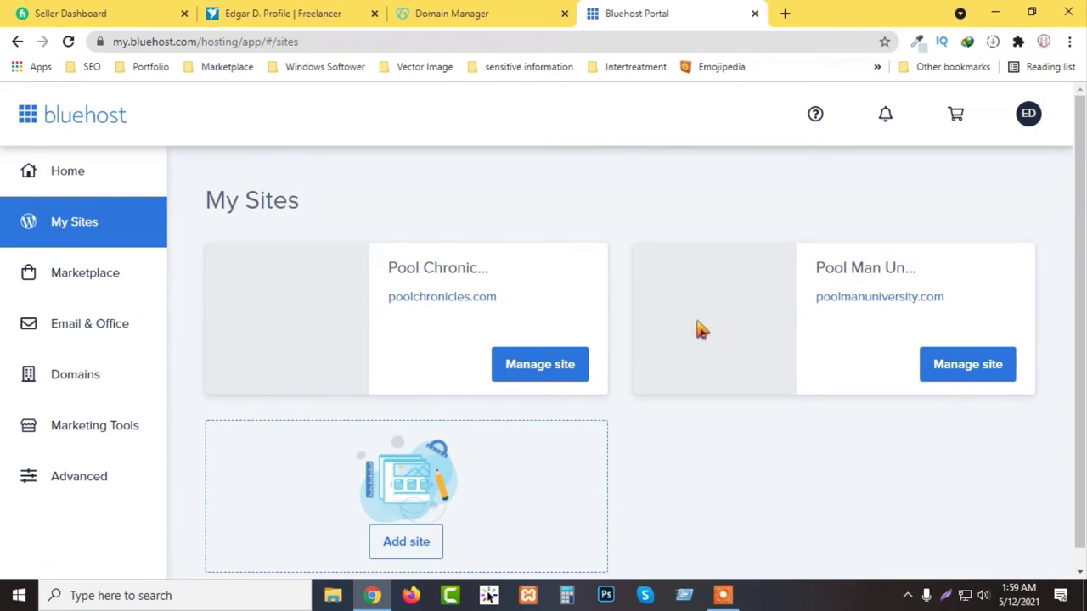
{"action": "left_click", "coordinate": [410, 533]}
{"action": "scroll", "coordinate": [528, 389], "scroll_direction": "down", "scroll_amount": 3}
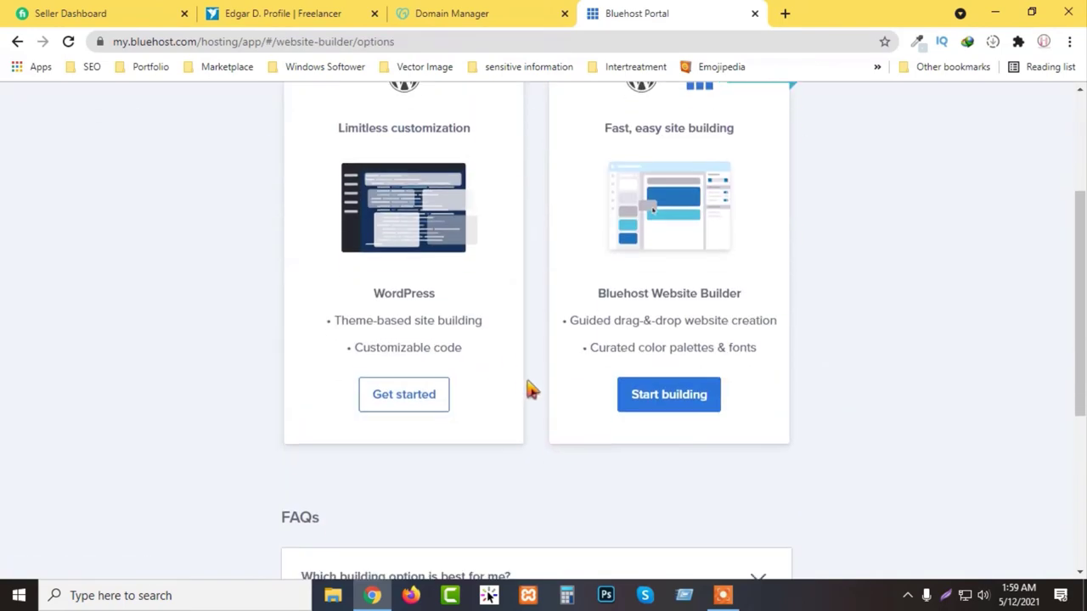
{"action": "scroll", "coordinate": [476, 378], "scroll_direction": "up", "scroll_amount": 3}
{"action": "scroll", "coordinate": [339, 364], "scroll_direction": "down", "scroll_amount": 6}
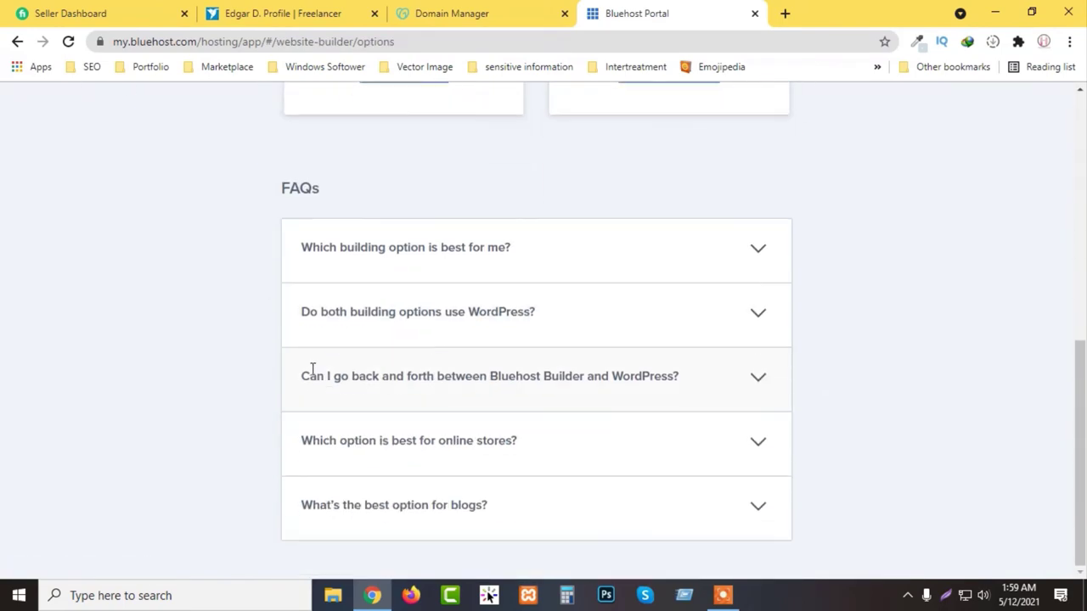
{"action": "scroll", "coordinate": [312, 371], "scroll_direction": "up", "scroll_amount": 4}
{"action": "scroll", "coordinate": [311, 374], "scroll_direction": "up", "scroll_amount": 2}
{"action": "scroll", "coordinate": [311, 373], "scroll_direction": "down", "scroll_amount": 2}
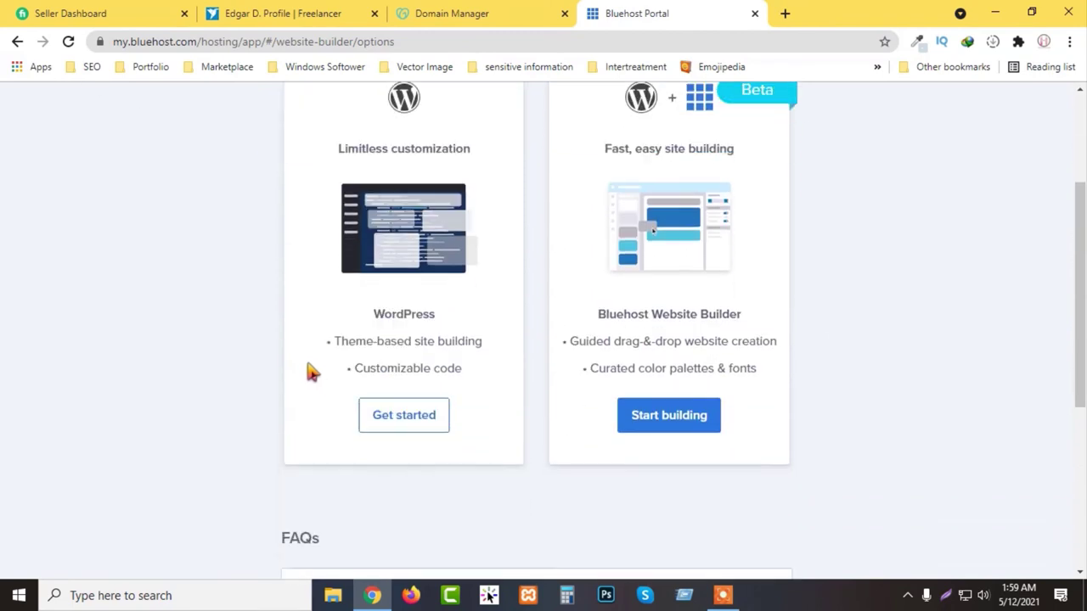
{"action": "scroll", "coordinate": [311, 372], "scroll_direction": "down", "scroll_amount": 1}
{"action": "left_click", "coordinate": [400, 393]}
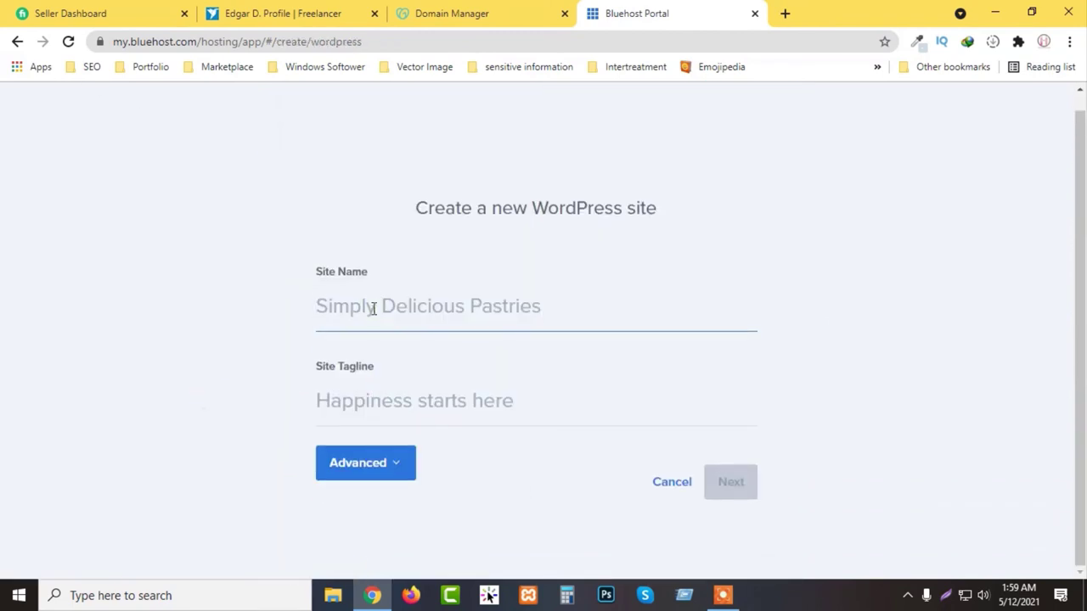
Enter Poolnation as both the site name and the site tagline of the new WordPress site.
{"action": "type", "text": "Poo"}
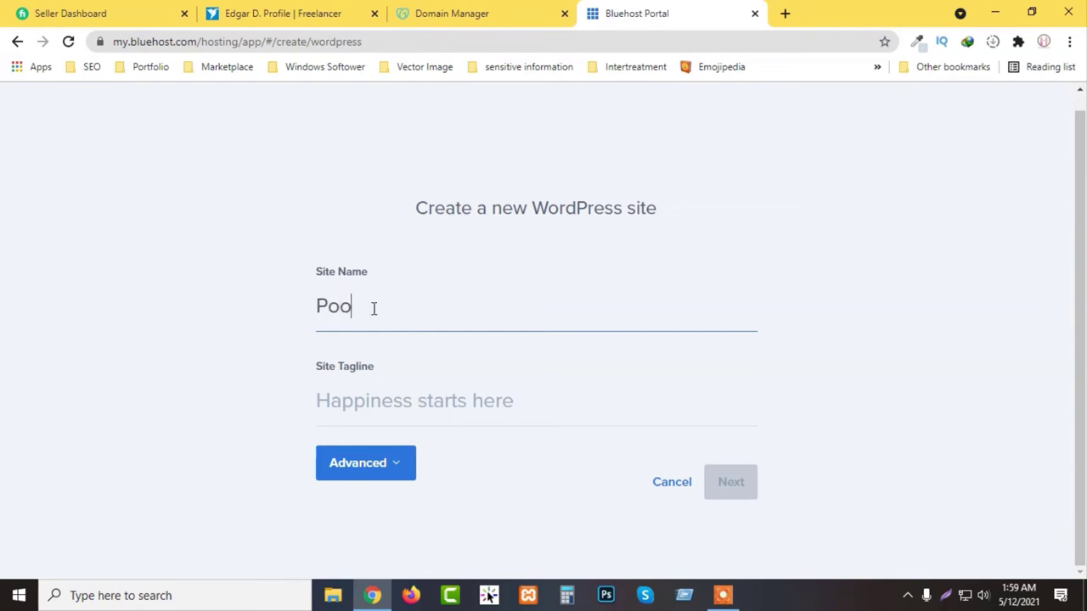
{"action": "type", "text": "lnation"}
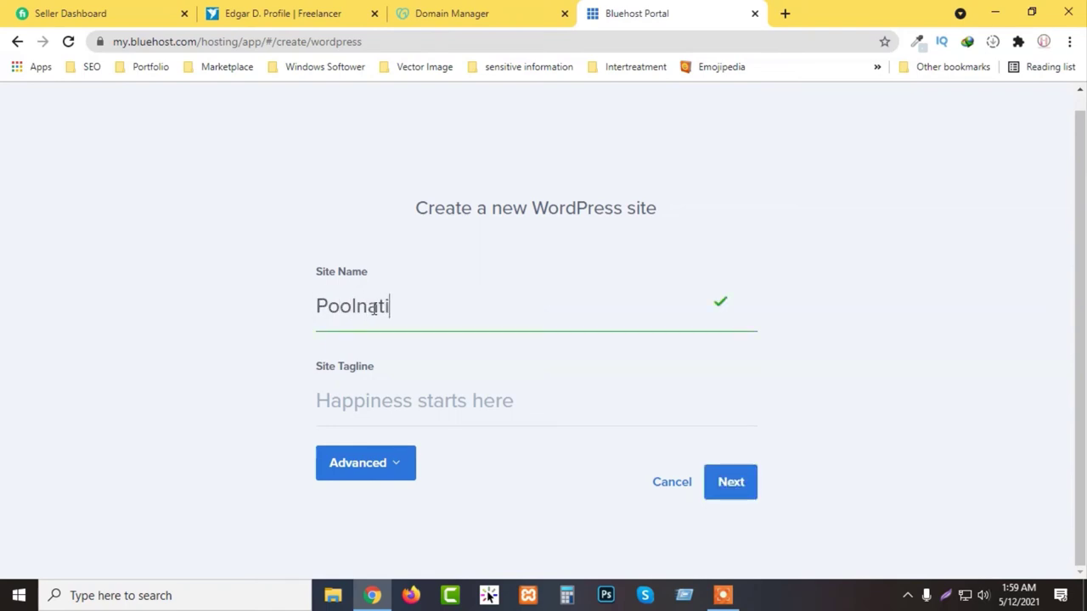
{"action": "left_click", "coordinate": [417, 411]}
{"action": "left_click_drag", "start_coordinate": [440, 308], "coordinate": [214, 315]}
{"action": "key", "text": "ctrl+c"}
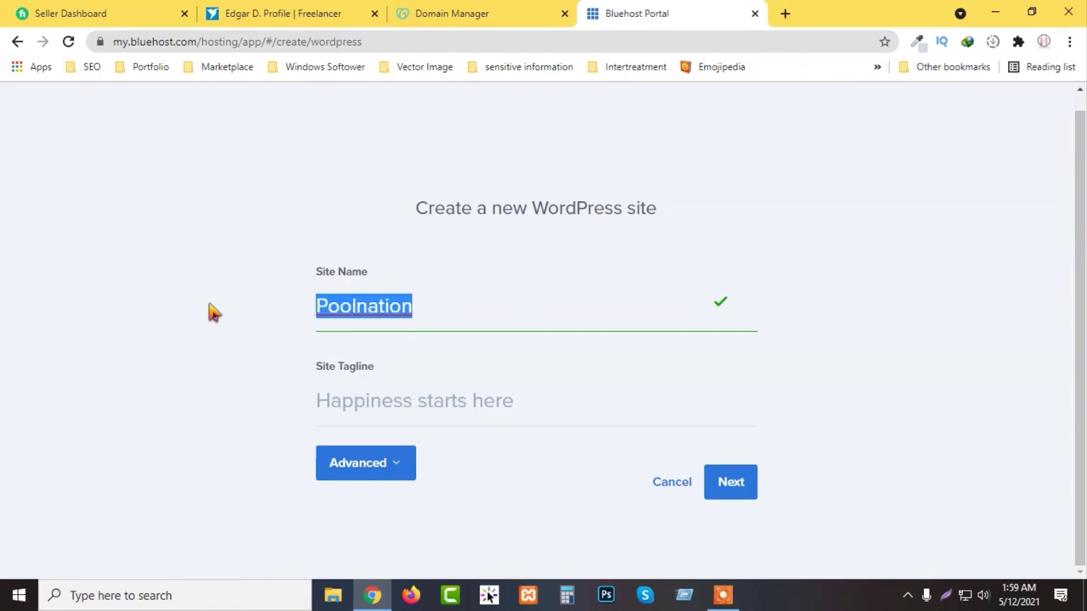
{"action": "left_click", "coordinate": [384, 405]}
{"action": "key", "text": "ctrl+v"}
{"action": "key", "text": "Tab"}
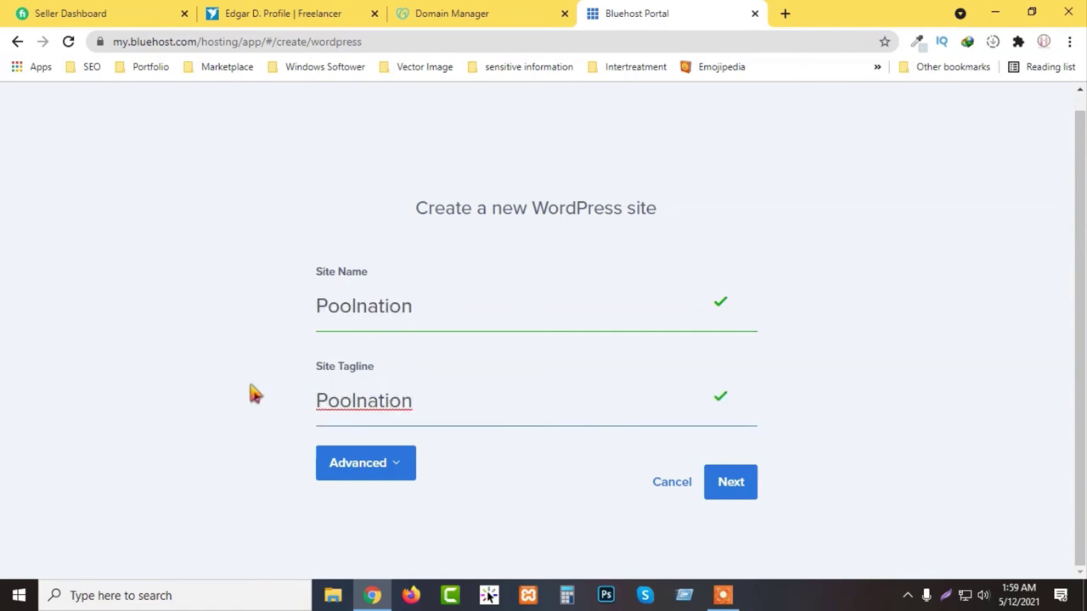
Expand the advanced site settings and review the email, admin username and admin password fields.
{"action": "key", "text": "Return"}
{"action": "scroll", "coordinate": [128, 366], "scroll_direction": "down", "scroll_amount": 3}
{"action": "left_click", "coordinate": [399, 245]}
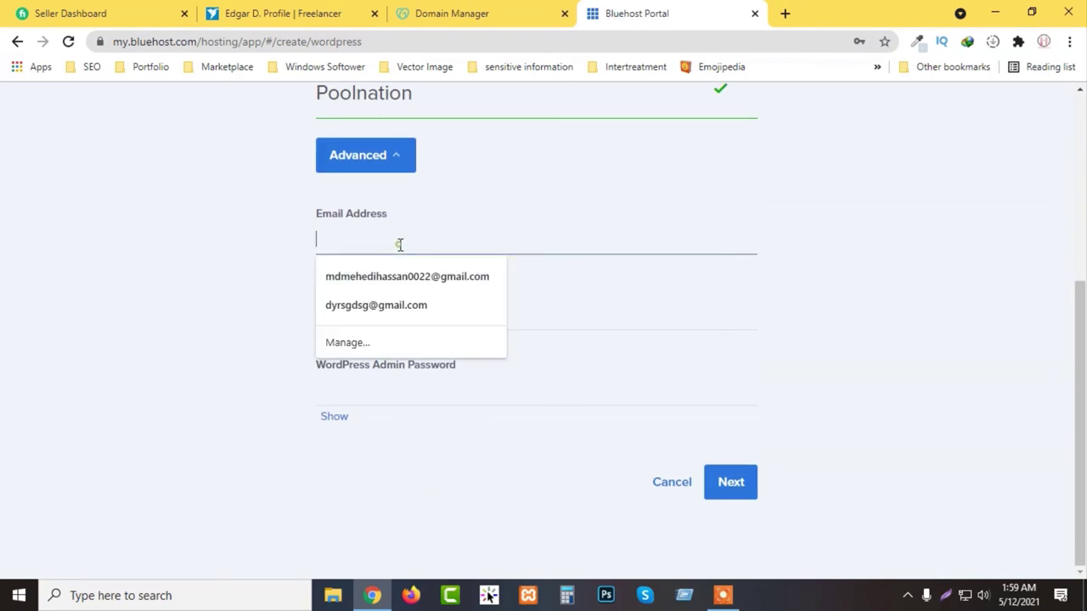
{"action": "left_click", "coordinate": [225, 296]}
{"action": "left_click", "coordinate": [459, 379]}
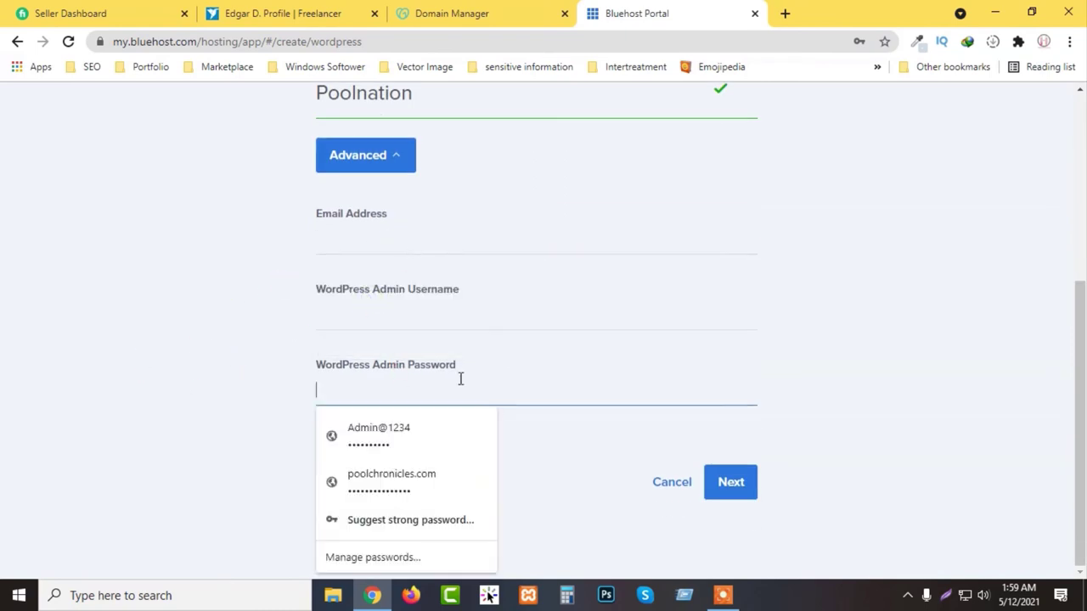
{"action": "left_click", "coordinate": [213, 379]}
{"action": "scroll", "coordinate": [216, 374], "scroll_direction": "up", "scroll_amount": 4}
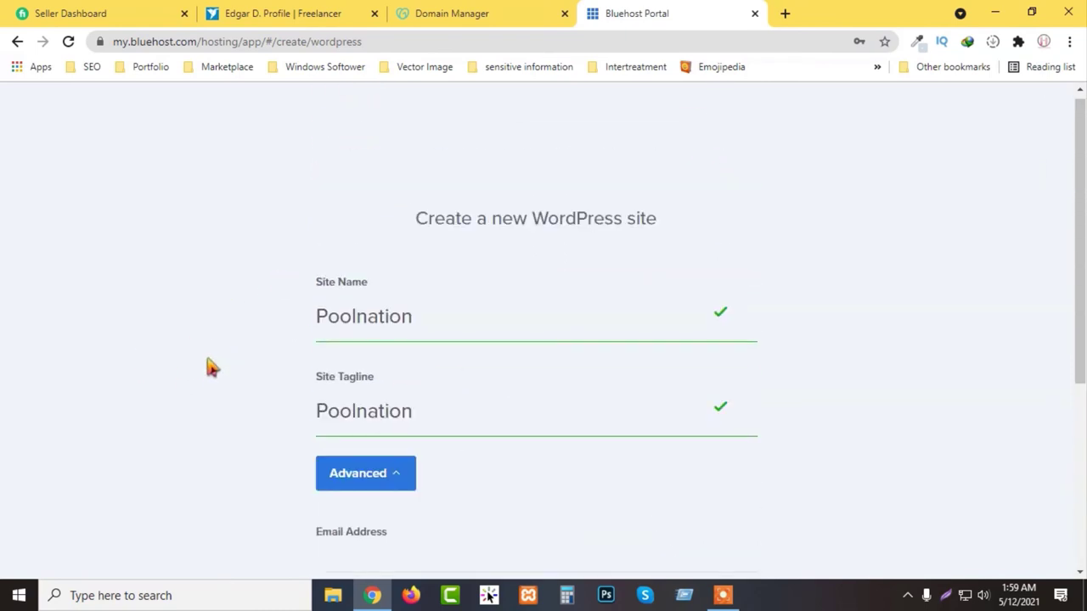
{"action": "scroll", "coordinate": [209, 356], "scroll_direction": "down", "scroll_amount": 4}
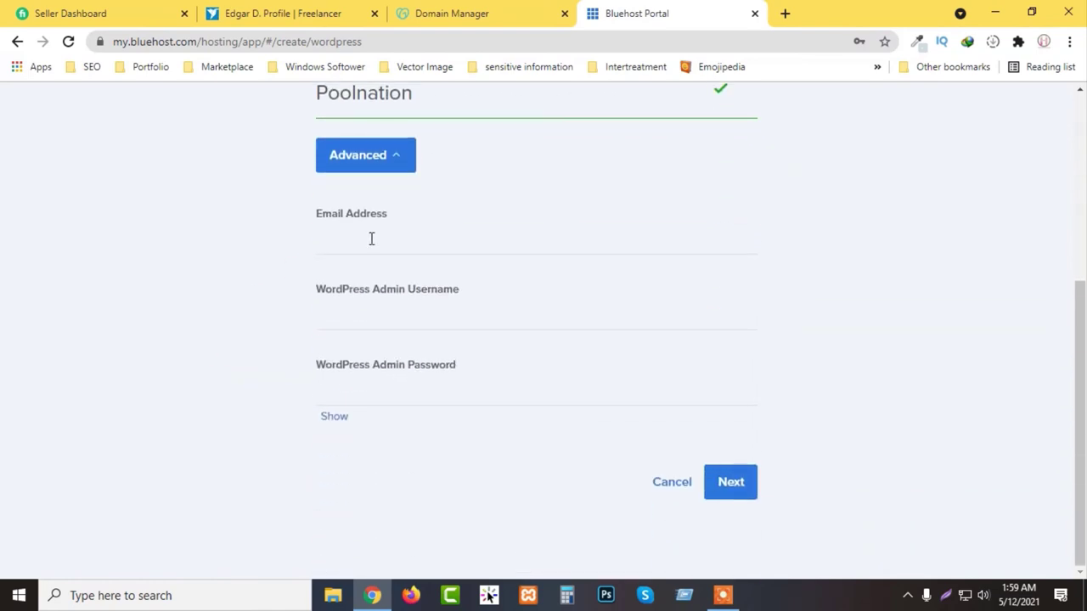
Fill in the contact's email address and set the WordPress admin username to Admin@.
{"action": "left_click", "coordinate": [372, 239]}
{"action": "left_click", "coordinate": [382, 280]}
{"action": "left_click", "coordinate": [383, 319]}
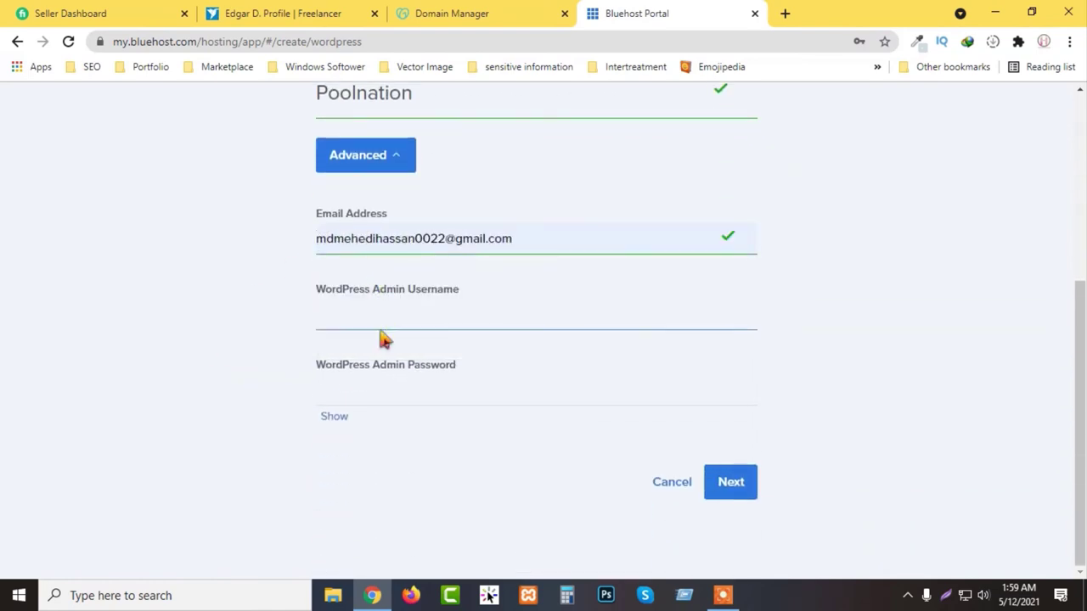
{"action": "left_click_drag", "start_coordinate": [371, 314], "coordinate": [204, 321]}
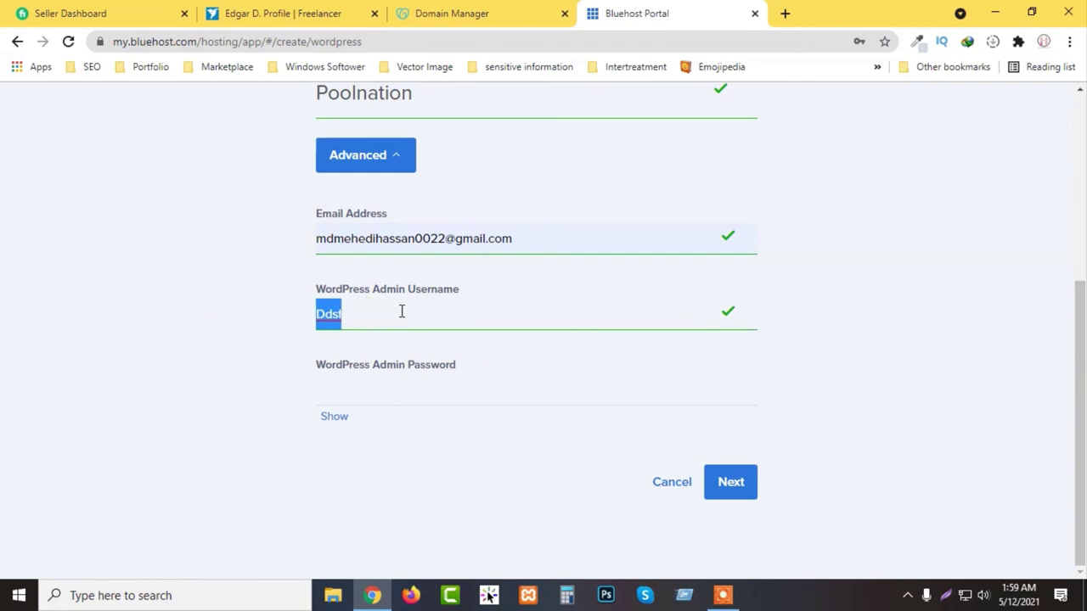
{"action": "type", "text": "Admin@"}
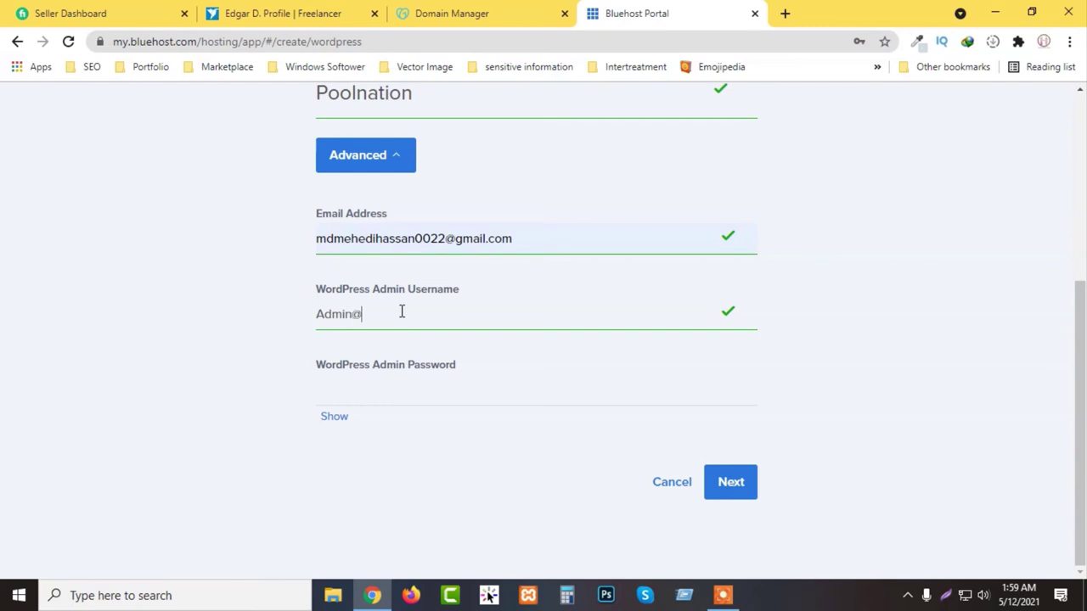
Enter the WordPress admin password, then submit the site details and save the login in the browser.
{"action": "left_click", "coordinate": [412, 394]}
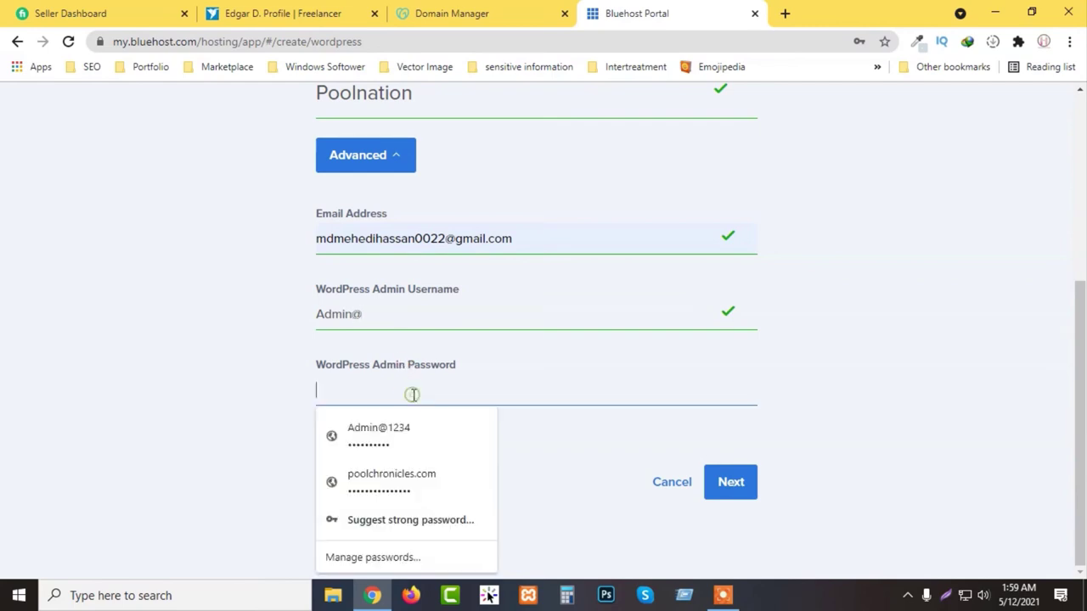
{"action": "type", "text": "A"}
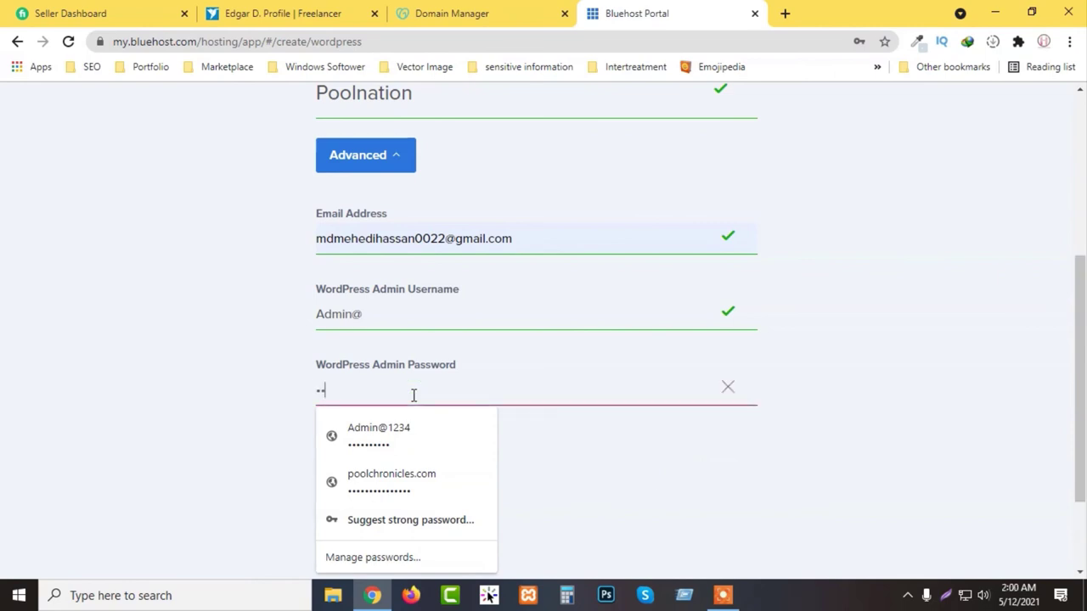
{"action": "key", "text": "BackSpace"}
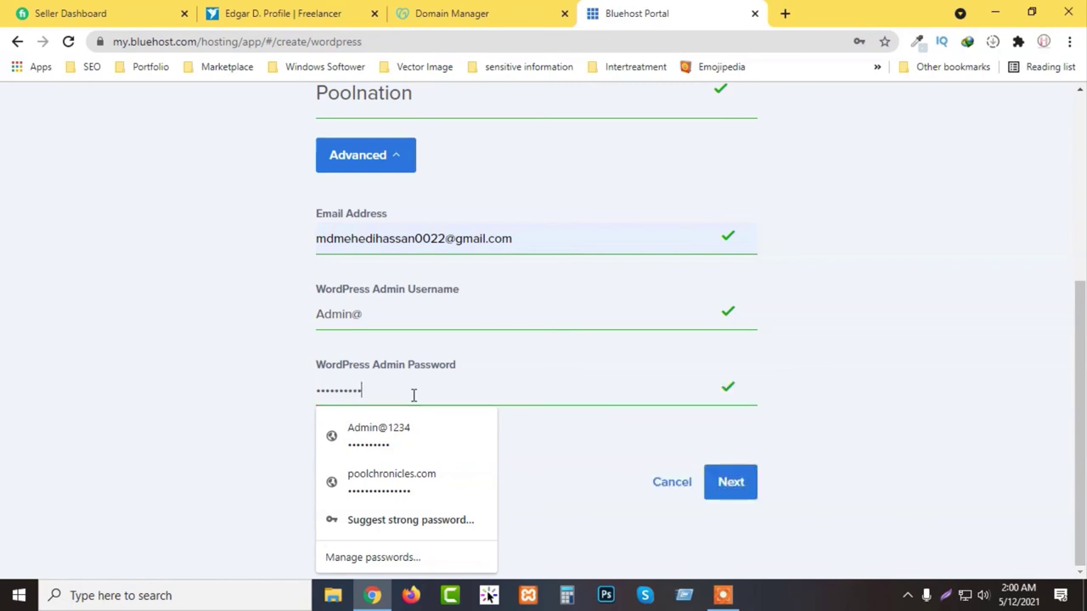
{"action": "left_click", "coordinate": [192, 430]}
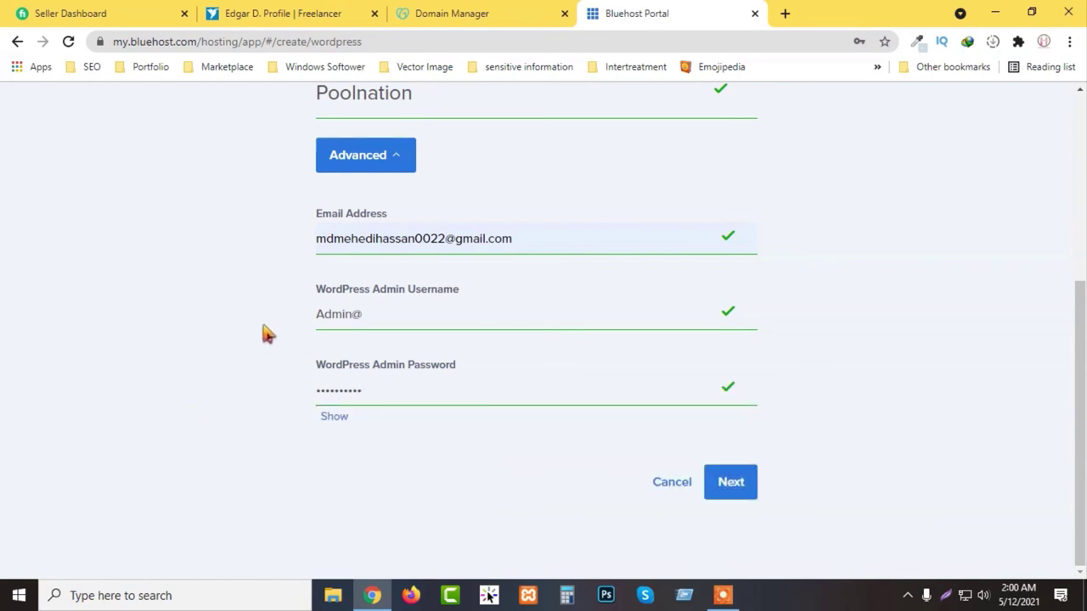
{"action": "scroll", "coordinate": [230, 349], "scroll_direction": "up", "scroll_amount": 2}
{"action": "scroll", "coordinate": [226, 346], "scroll_direction": "down", "scroll_amount": 2}
{"action": "left_click", "coordinate": [740, 494]}
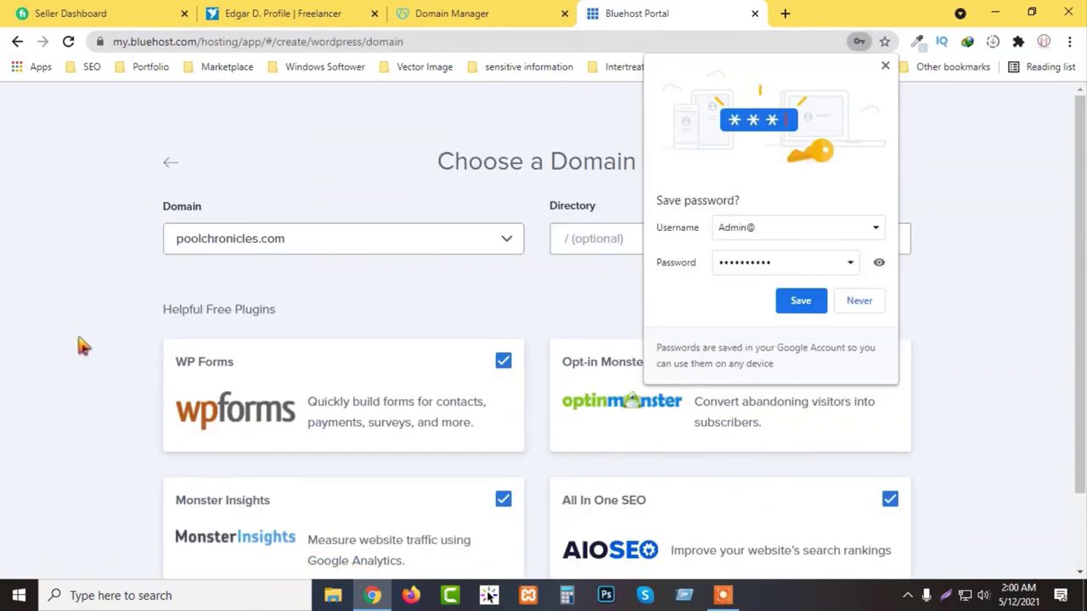
{"action": "left_click", "coordinate": [811, 306]}
Choose poolnation.app as the domain for the new WordPress site.
{"action": "scroll", "coordinate": [82, 289], "scroll_direction": "down", "scroll_amount": 1}
{"action": "scroll", "coordinate": [104, 283], "scroll_direction": "up", "scroll_amount": 1}
{"action": "scroll", "coordinate": [104, 283], "scroll_direction": "up", "scroll_amount": 1}
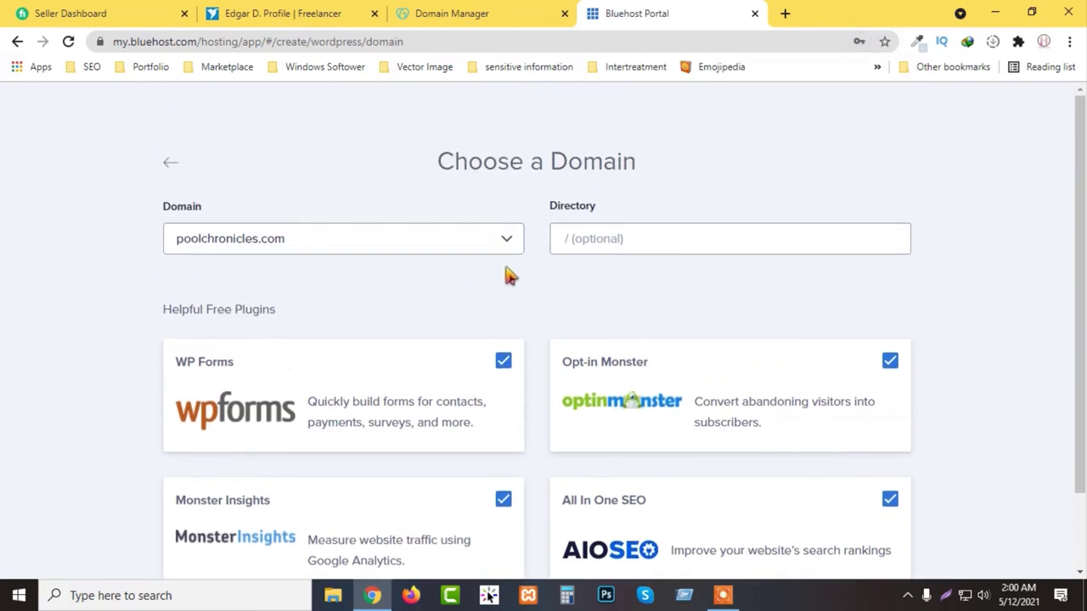
{"action": "left_click", "coordinate": [506, 242]}
{"action": "left_click", "coordinate": [262, 387]}
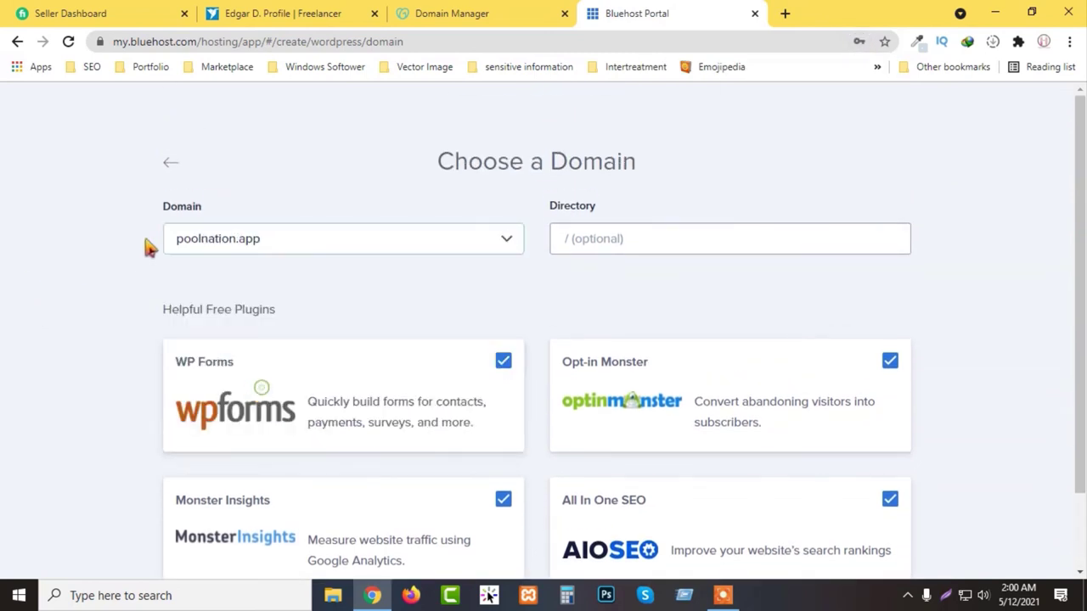
Deselect the free plugins WP Forms, Monster Insights, All In One SEO and Opt-in Monster.
{"action": "scroll", "coordinate": [73, 248], "scroll_direction": "down", "scroll_amount": 1}
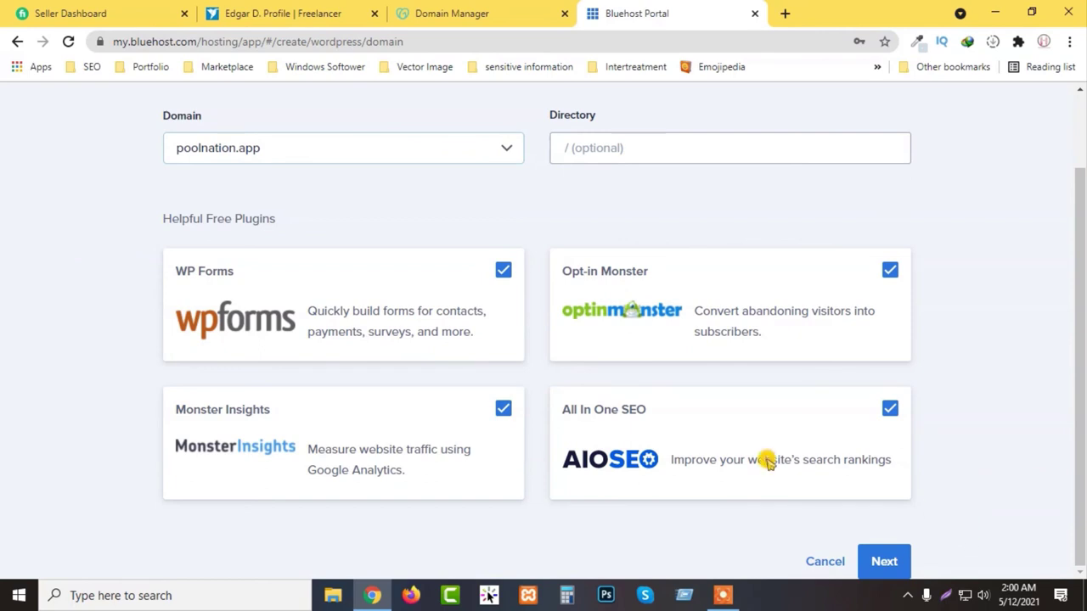
{"action": "scroll", "coordinate": [509, 391], "scroll_direction": "up", "scroll_amount": 1}
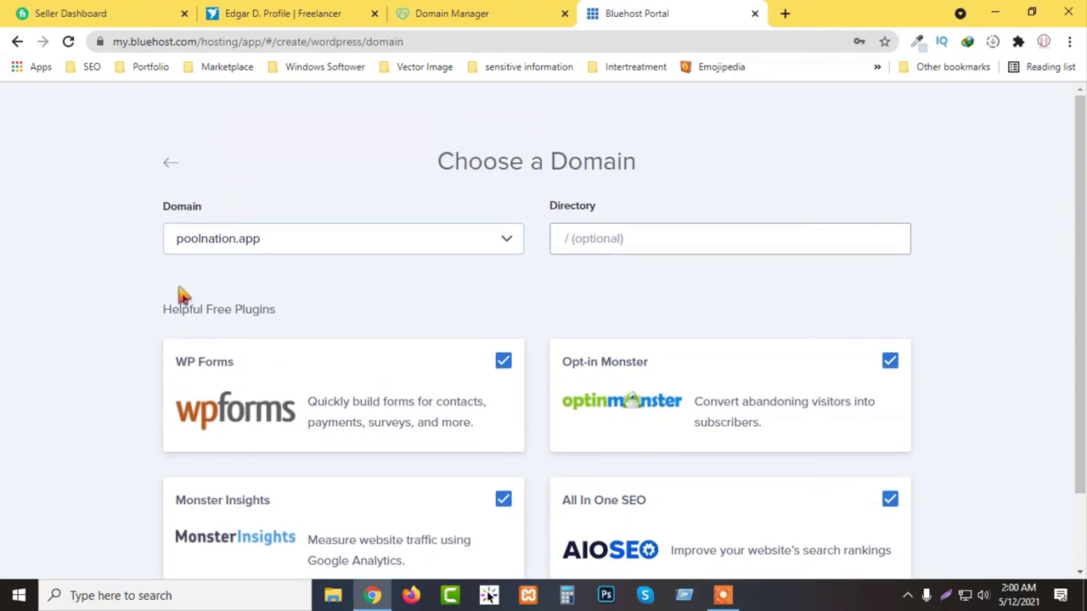
{"action": "scroll", "coordinate": [183, 295], "scroll_direction": "down", "scroll_amount": 1}
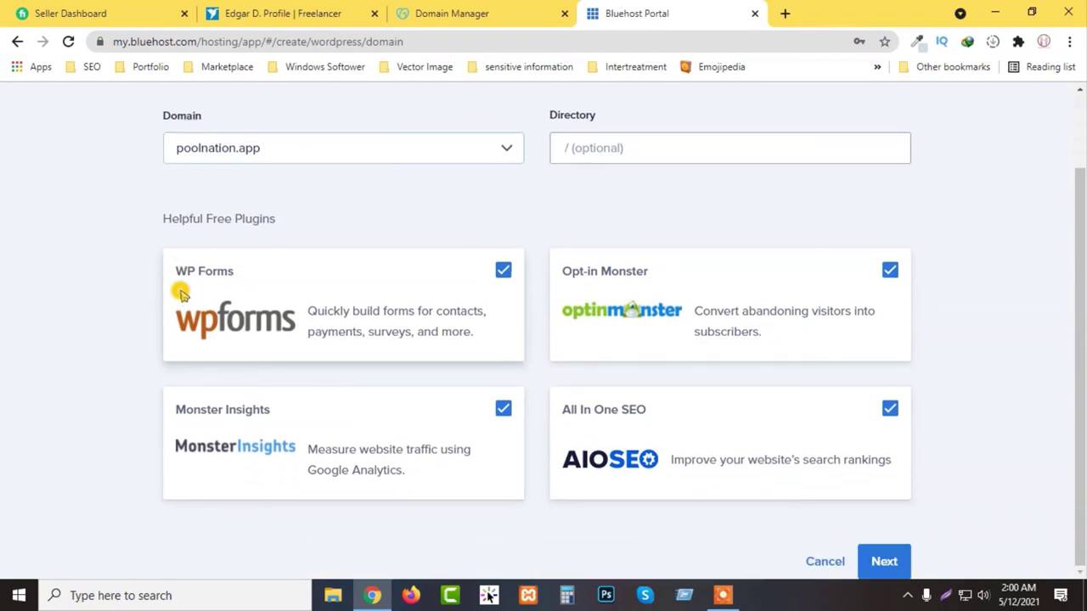
{"action": "left_click", "coordinate": [503, 272]}
{"action": "left_click", "coordinate": [504, 411]}
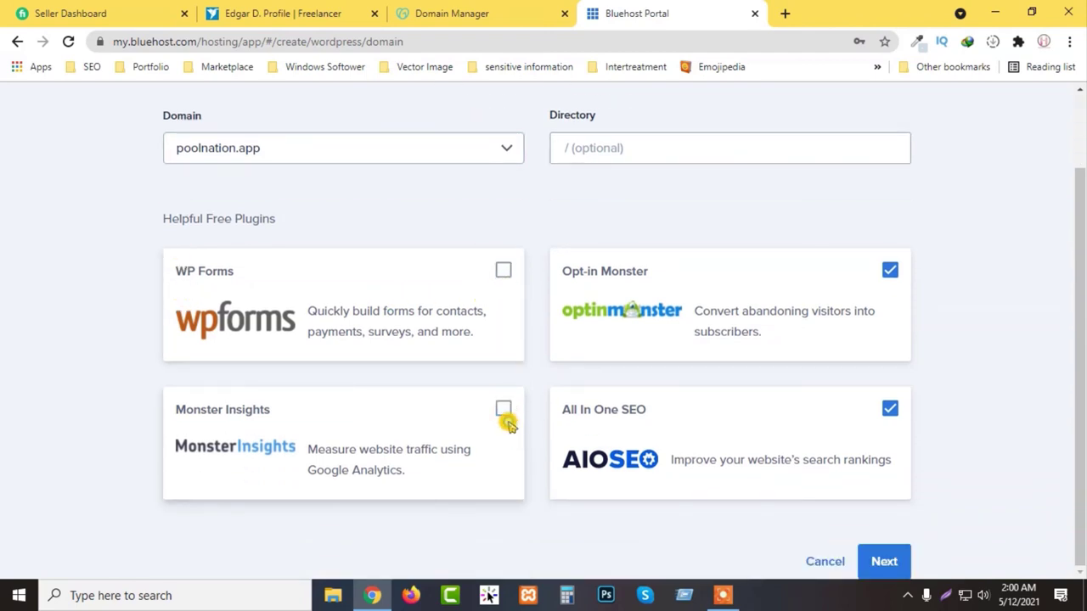
{"action": "left_click", "coordinate": [890, 410]}
{"action": "left_click", "coordinate": [889, 271]}
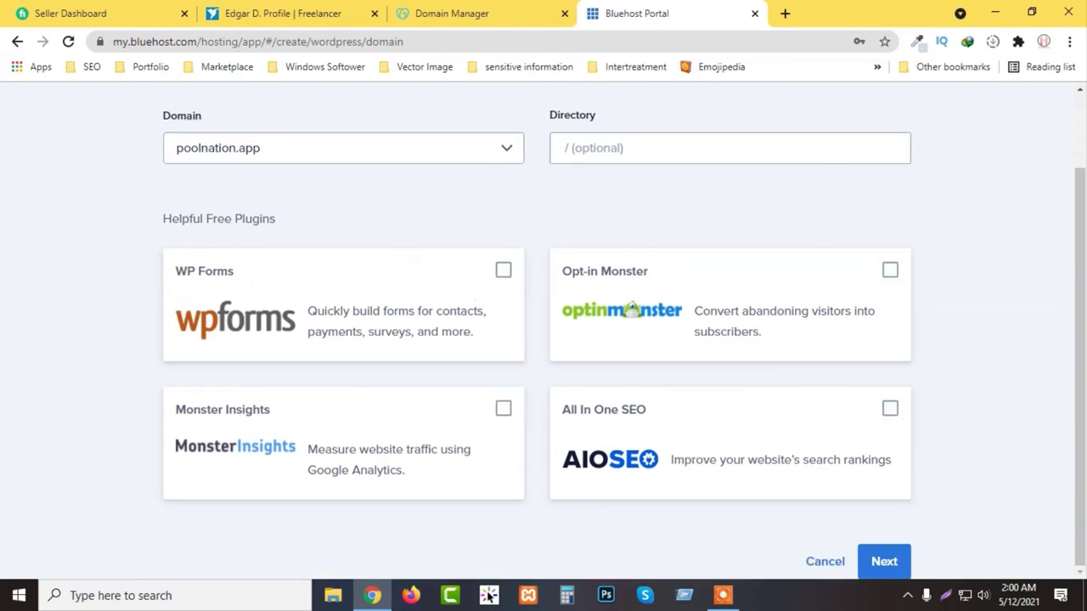
{"action": "scroll", "coordinate": [13, 321], "scroll_direction": "up", "scroll_amount": 1}
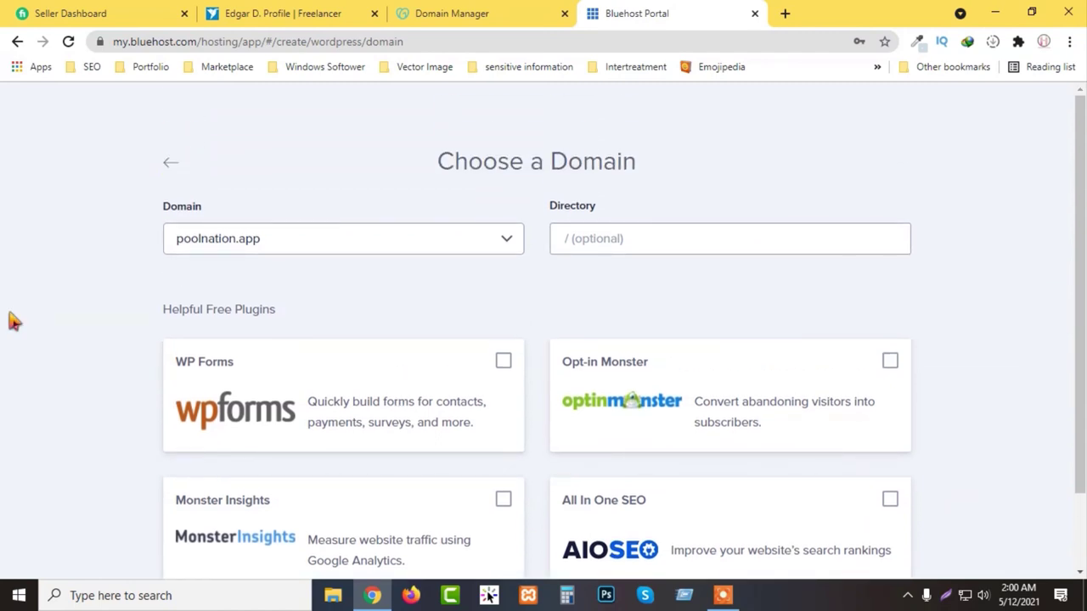